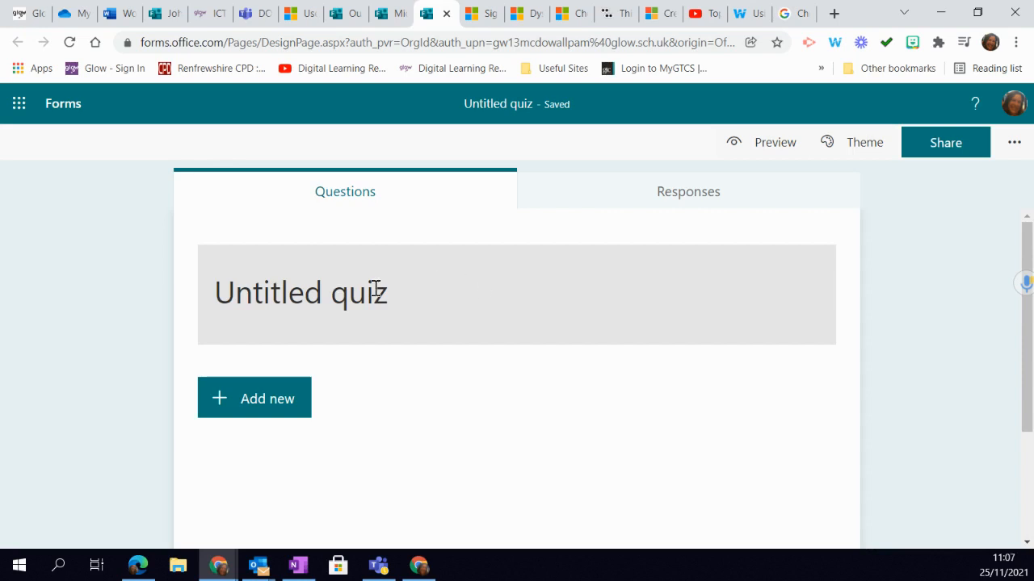
- Replace the form's default title with "Titanic Quiz"
left_click(320, 288)
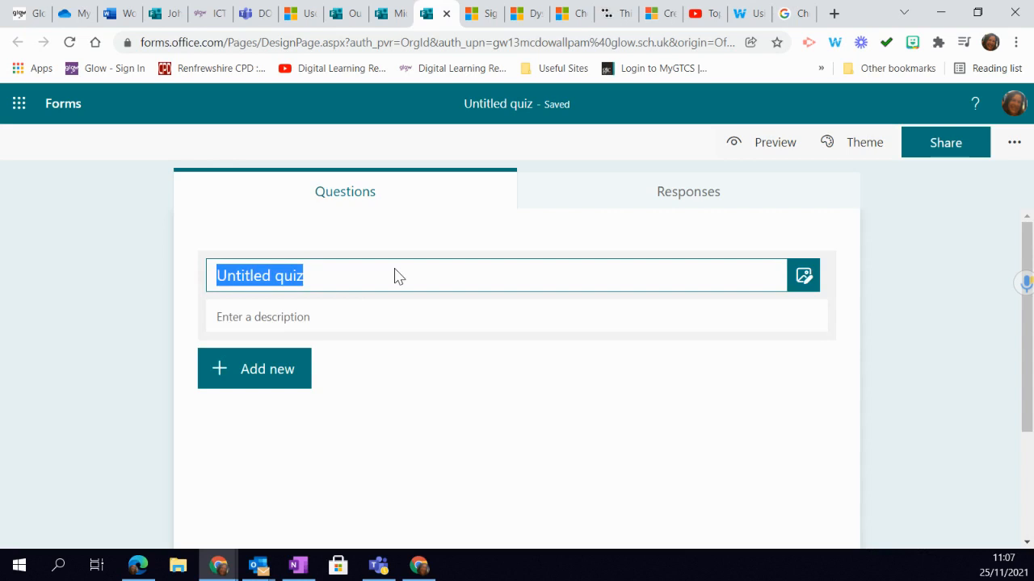
type("T")
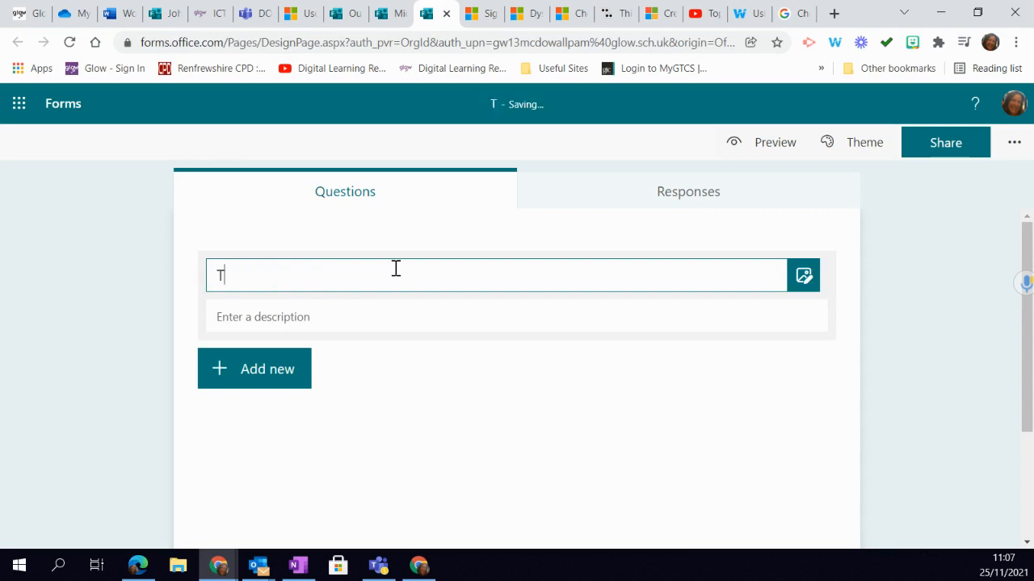
type("itanic ")
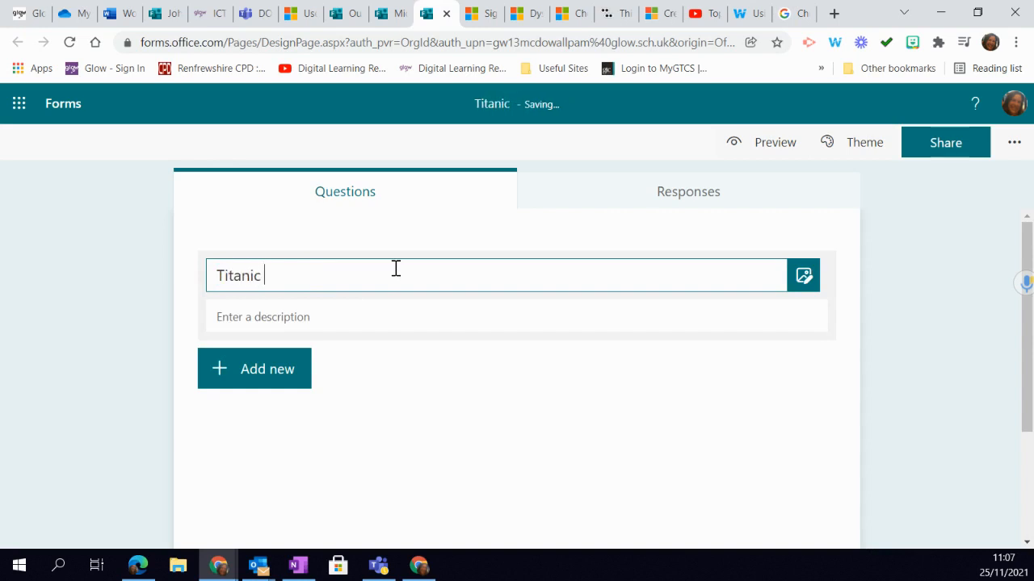
type("Quiz")
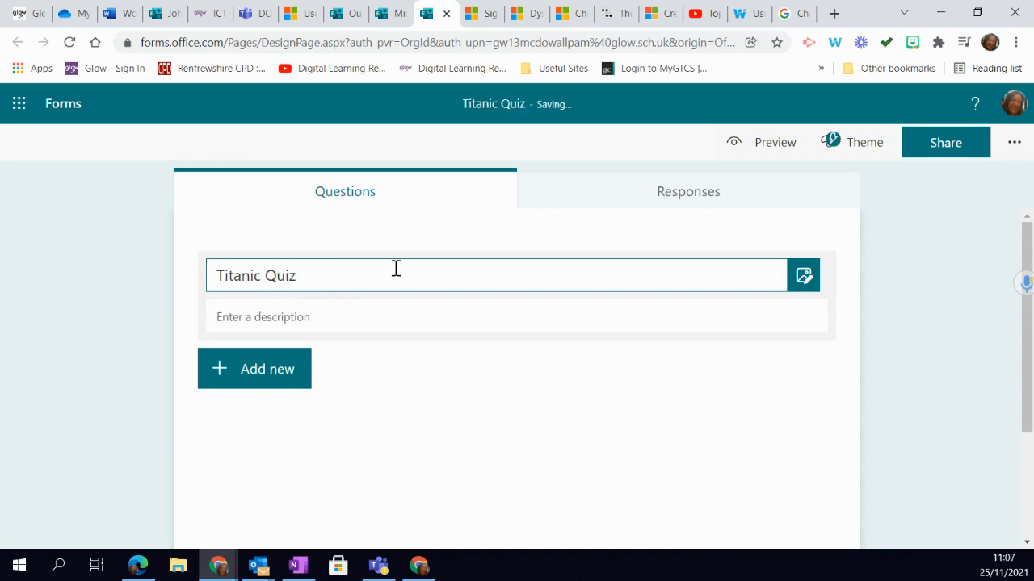
- Format the "Titanic Quiz" title as bold text in purple
left_click_drag(316, 274, 207, 256)
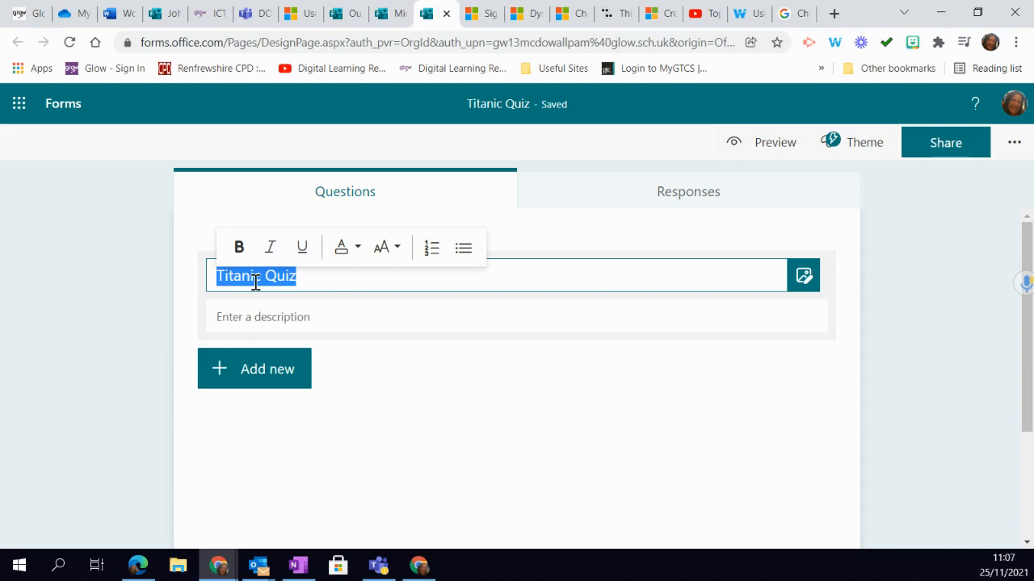
left_click(241, 249)
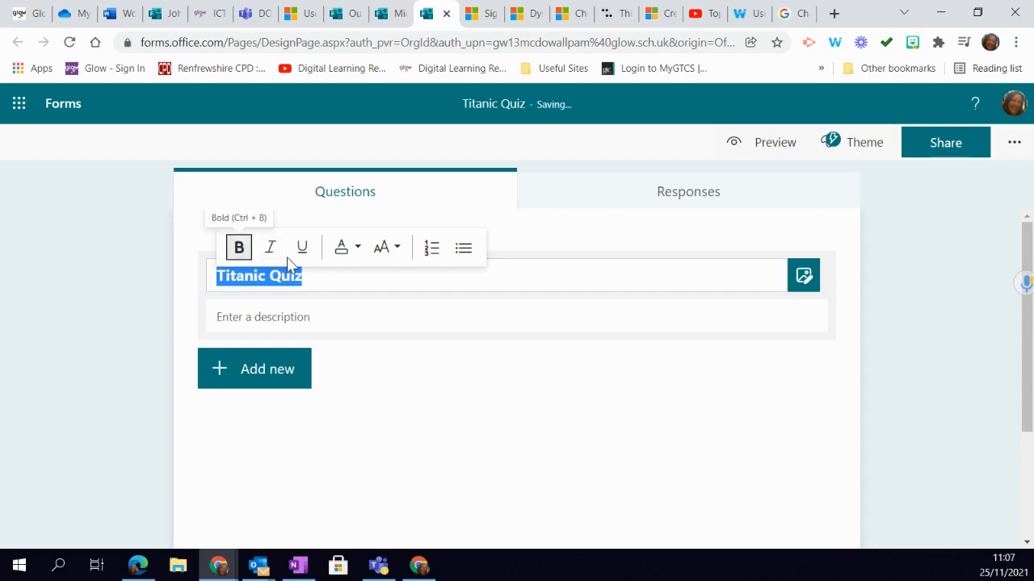
left_click(271, 248)
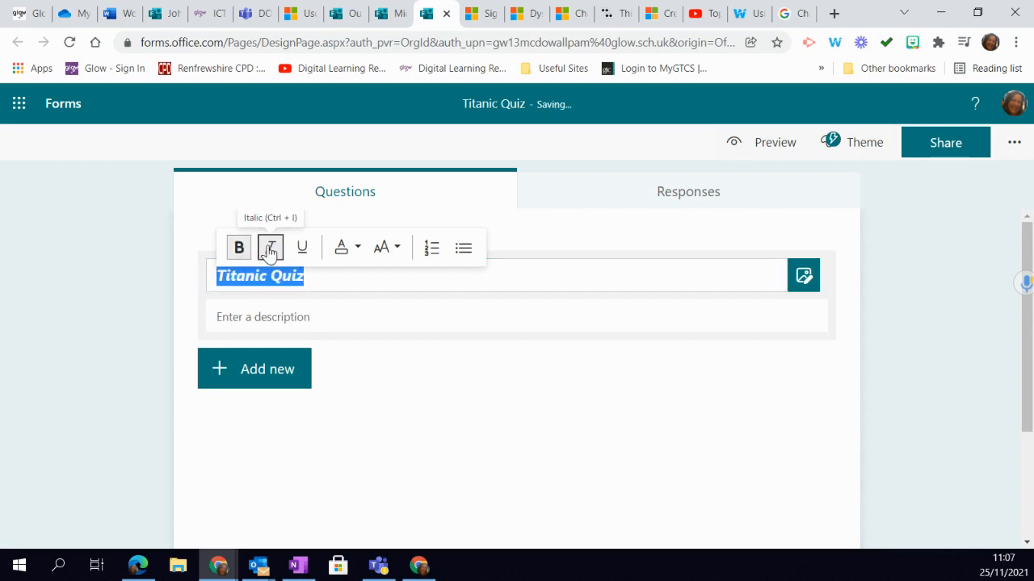
left_click(396, 247)
left_click(419, 319)
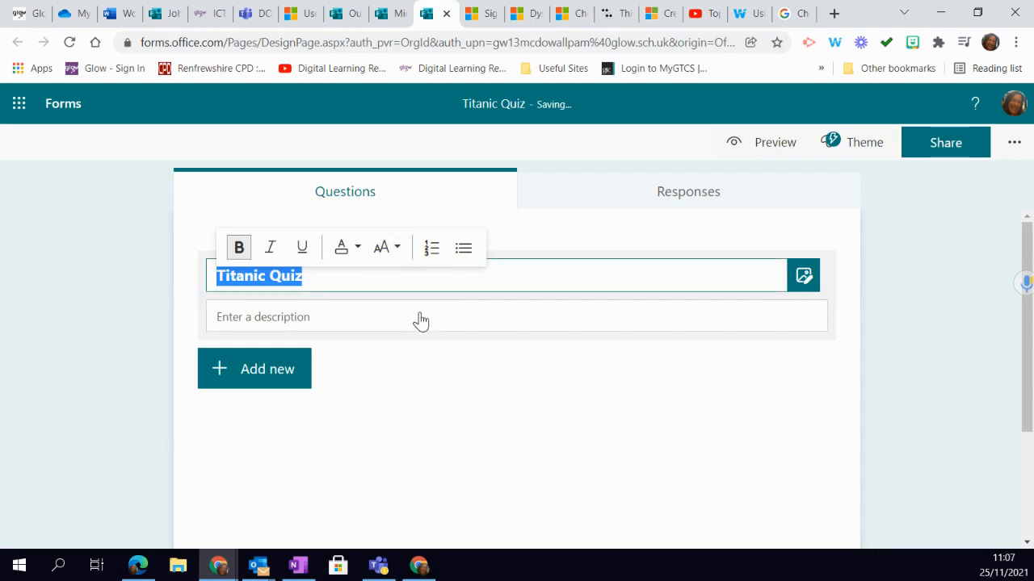
left_click(355, 250)
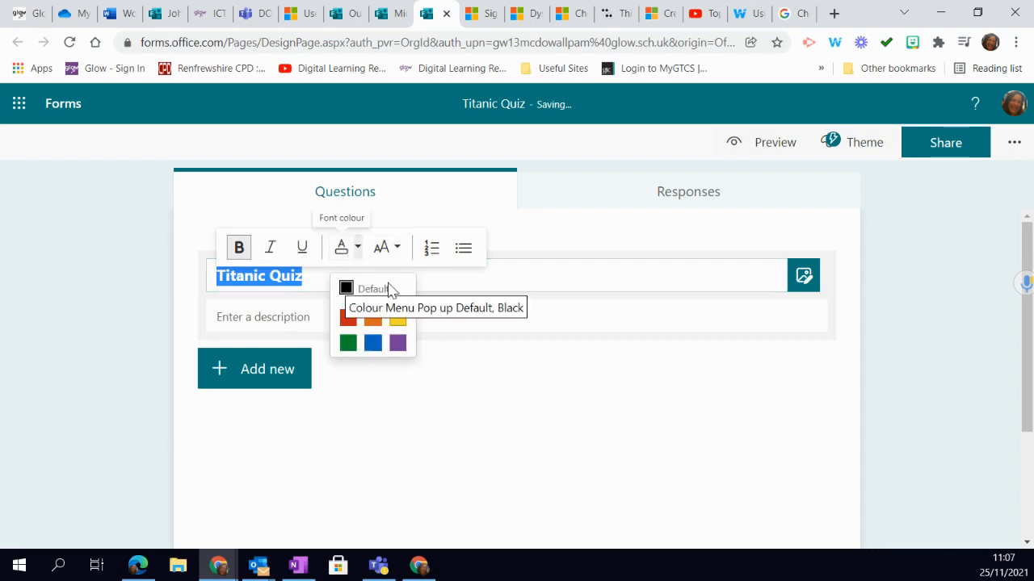
left_click(399, 346)
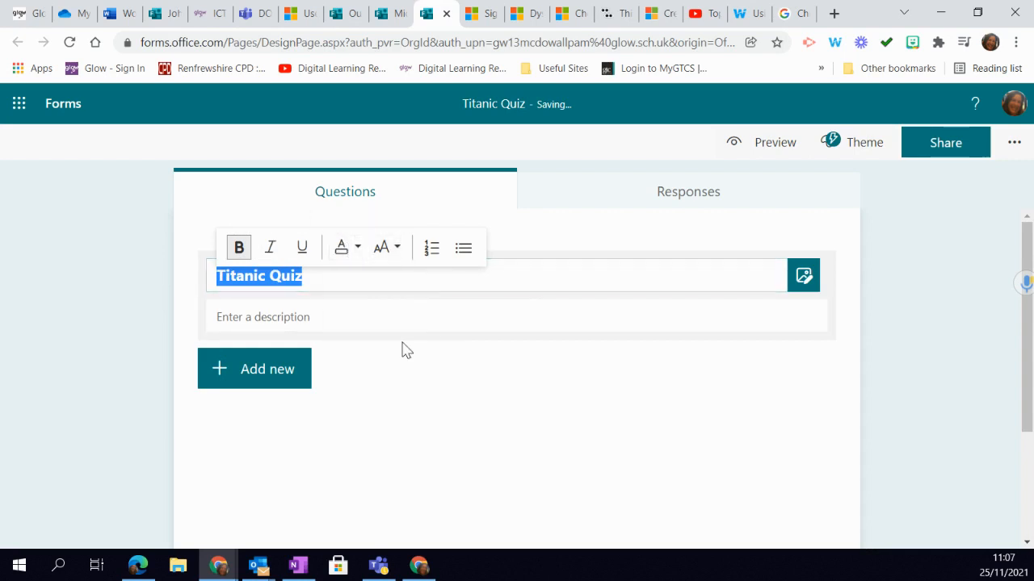
- Enter the quiz description "Read the passage and then please answer the questions below." followed by a new line
left_click(330, 319)
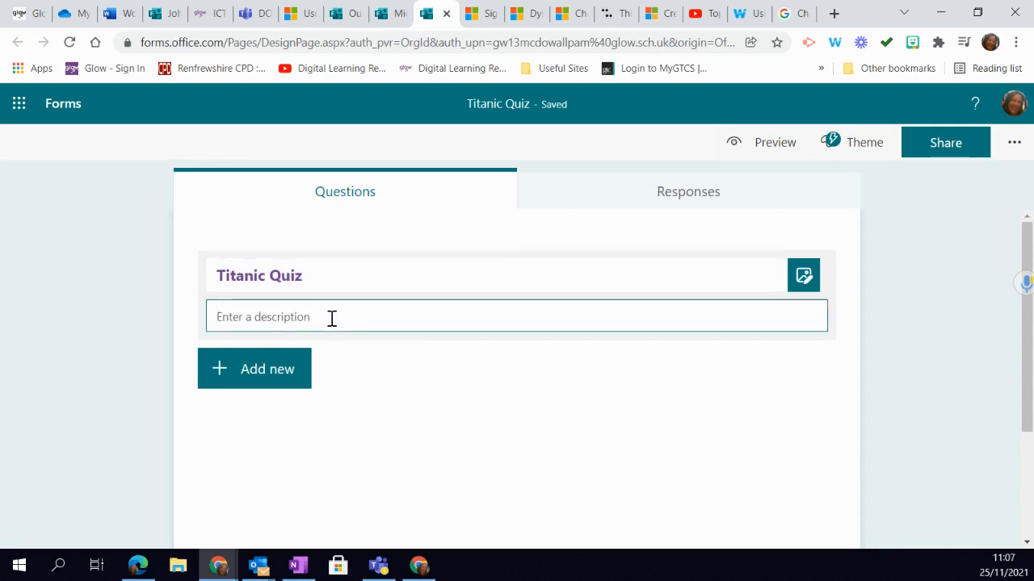
type("Read the pa")
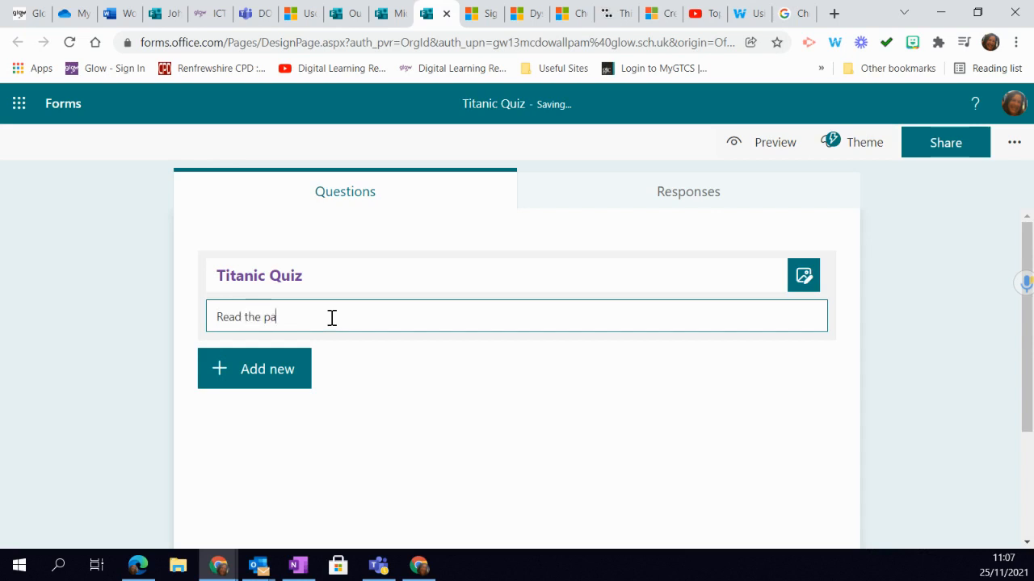
type("ssage and then please ans")
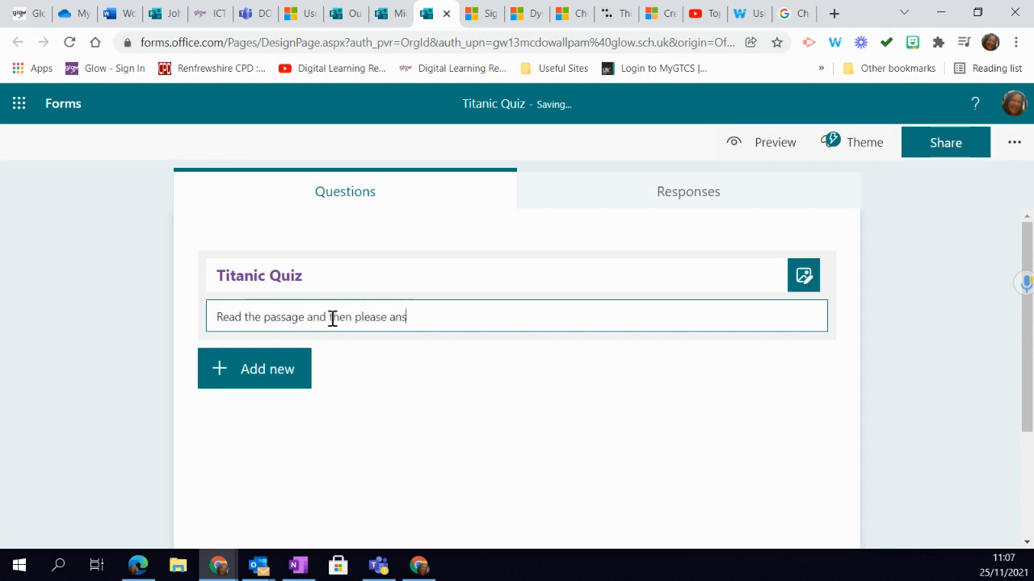
type("wer the questions below.")
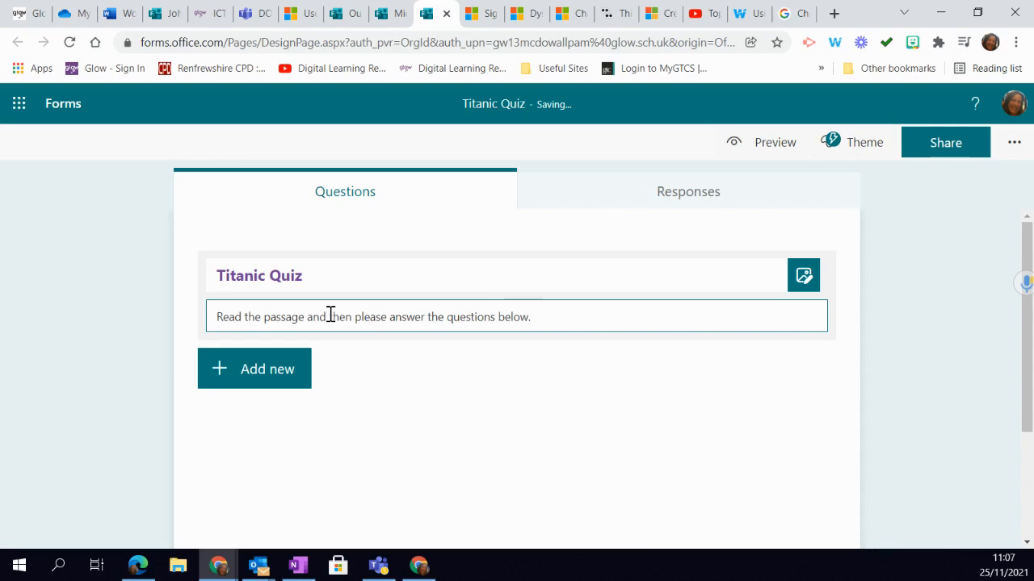
key("Return")
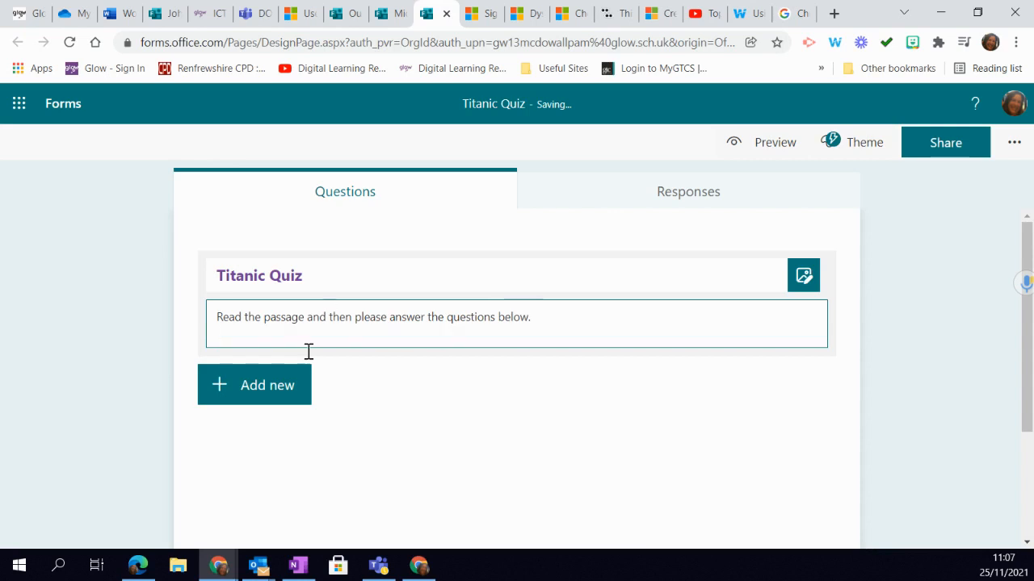
- Turn the description into a bulleted list and add "Please think about each question careful." and "Scan the text to help with the answers."
left_click_drag(230, 337, 205, 307)
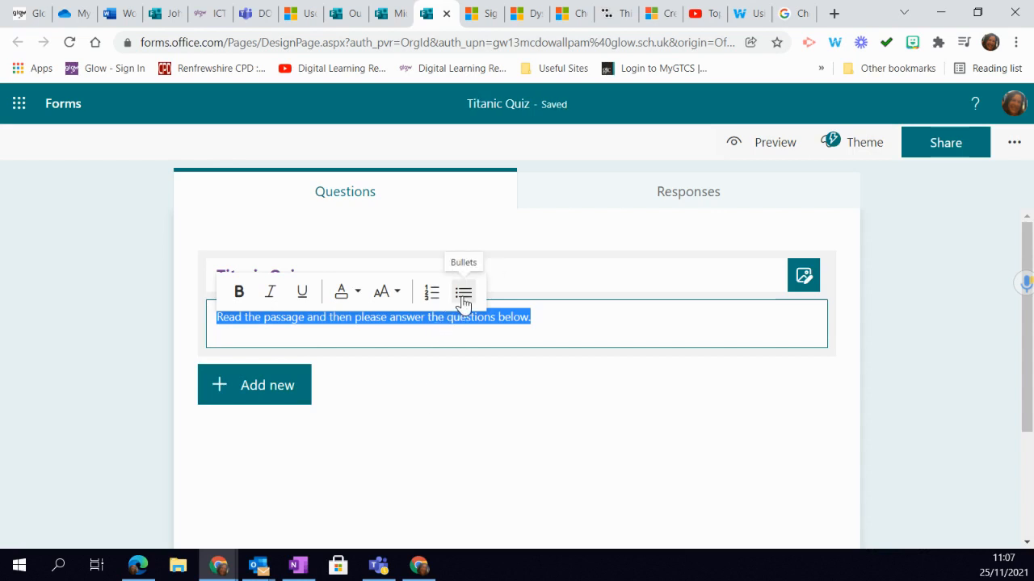
left_click(463, 293)
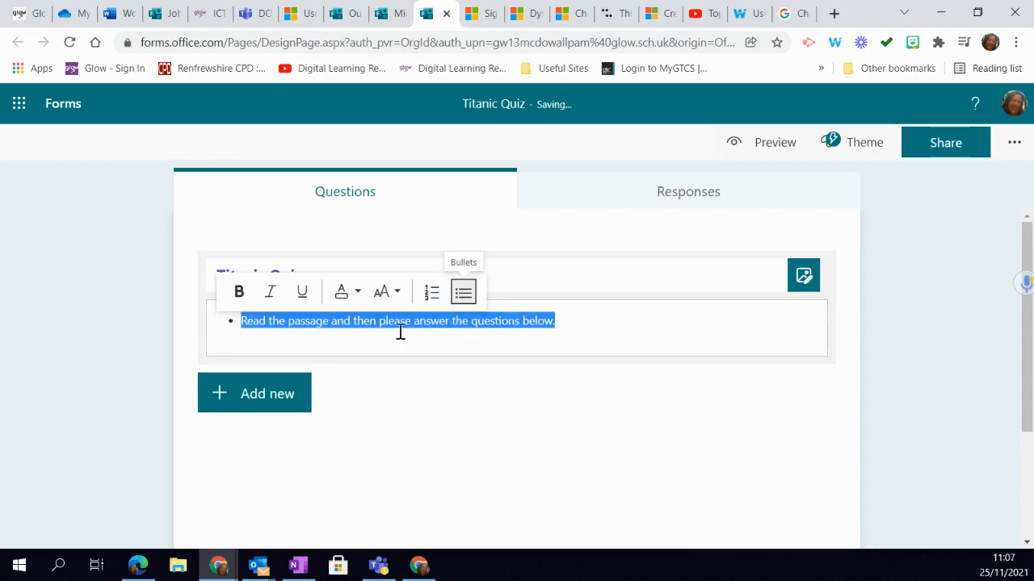
left_click(573, 323)
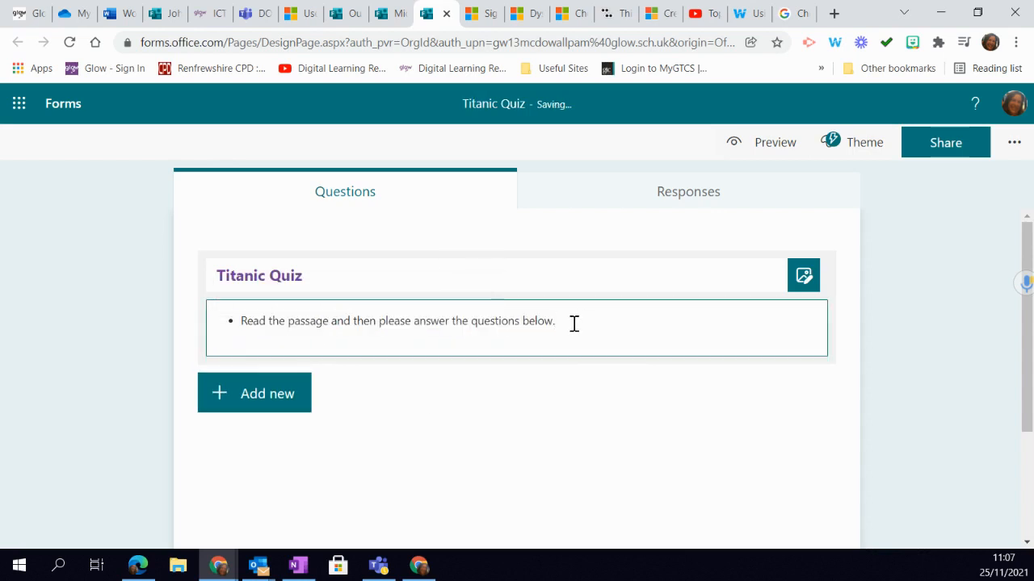
key("Return")
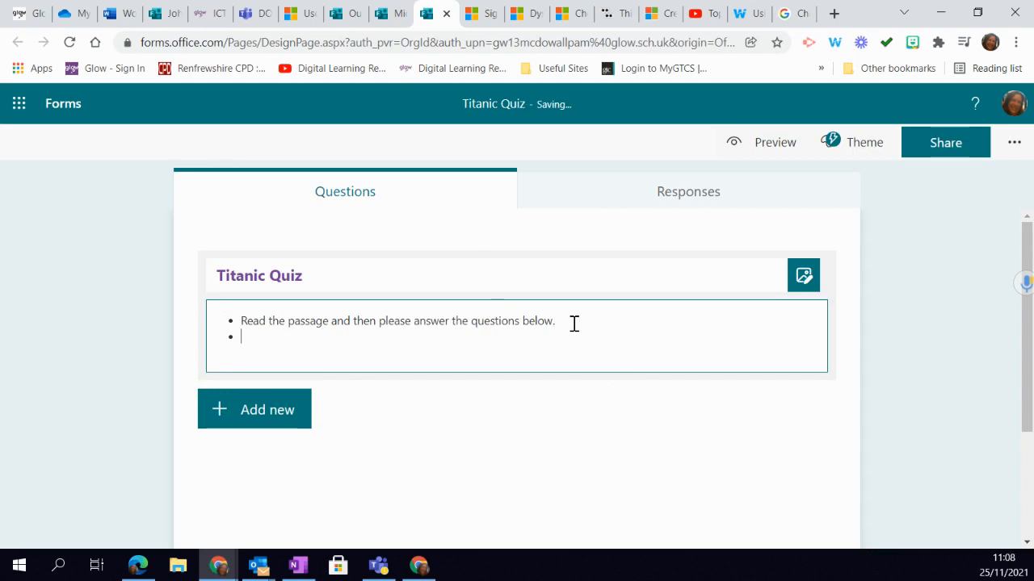
type("Please think about each question careful.")
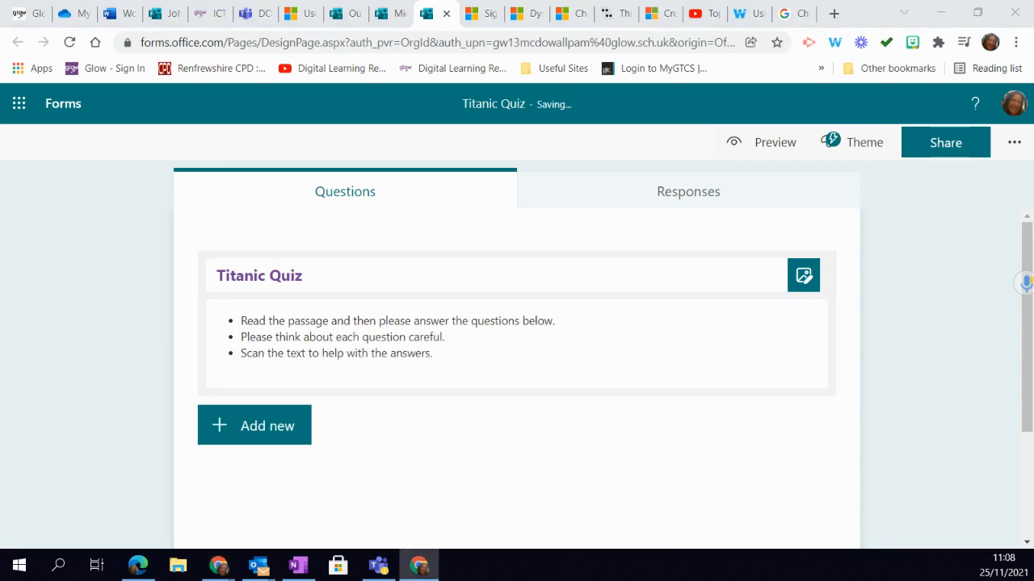
left_click(542, 427)
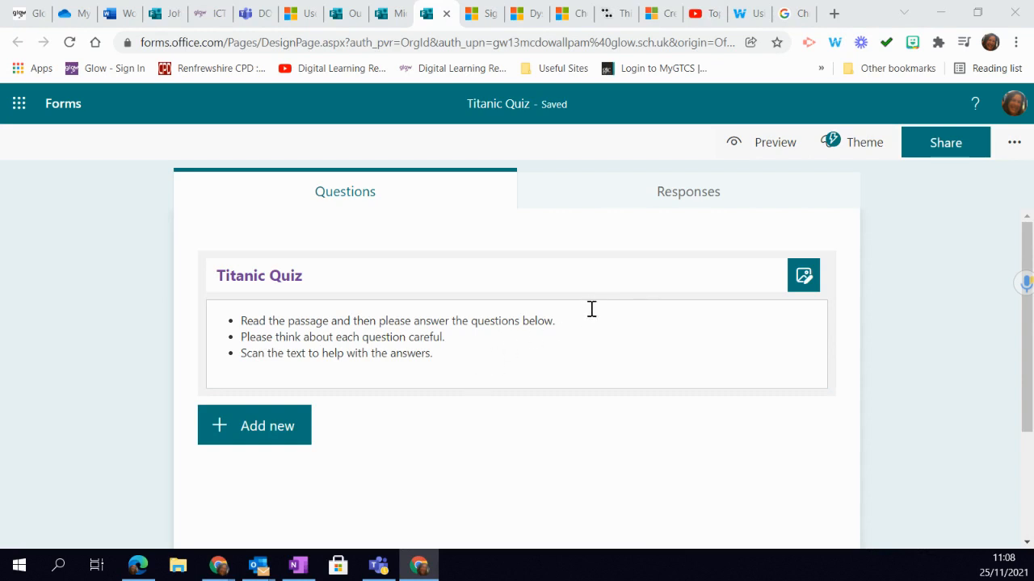
- Show the available question types and the recommended questions for adding a new quiz question
left_click(273, 428)
scroll(824, 355, "down", 2)
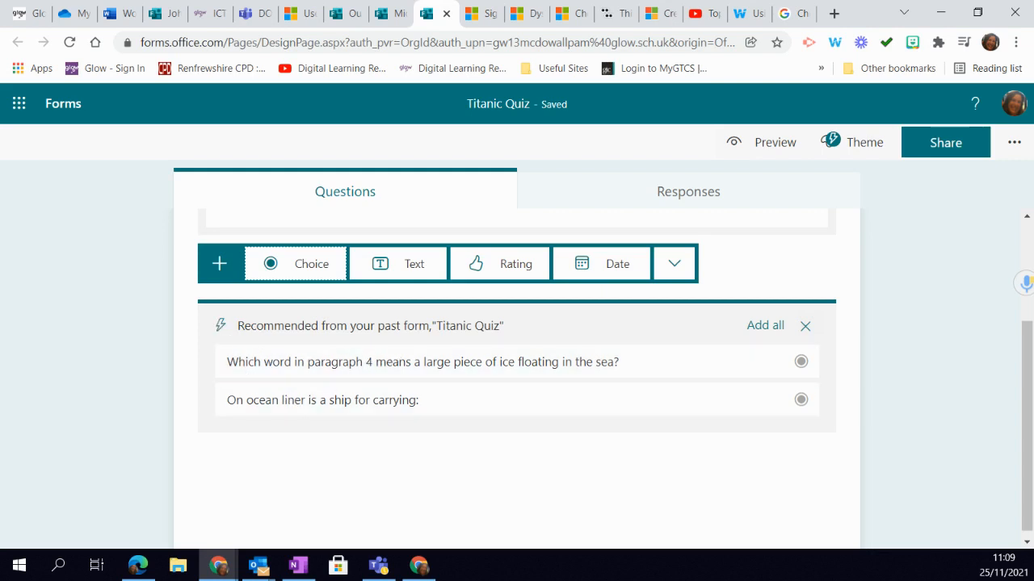
scroll(517, 339, "up", 2)
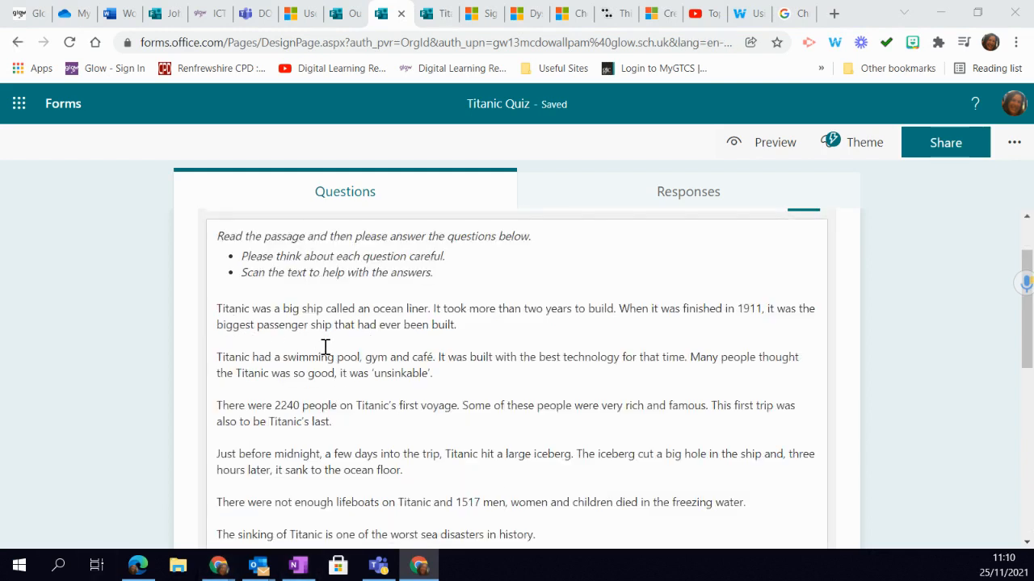
- Review the instructions and the full reading passage in the description of the prepared Titanic Quiz form
scroll(325, 346, "down", 1)
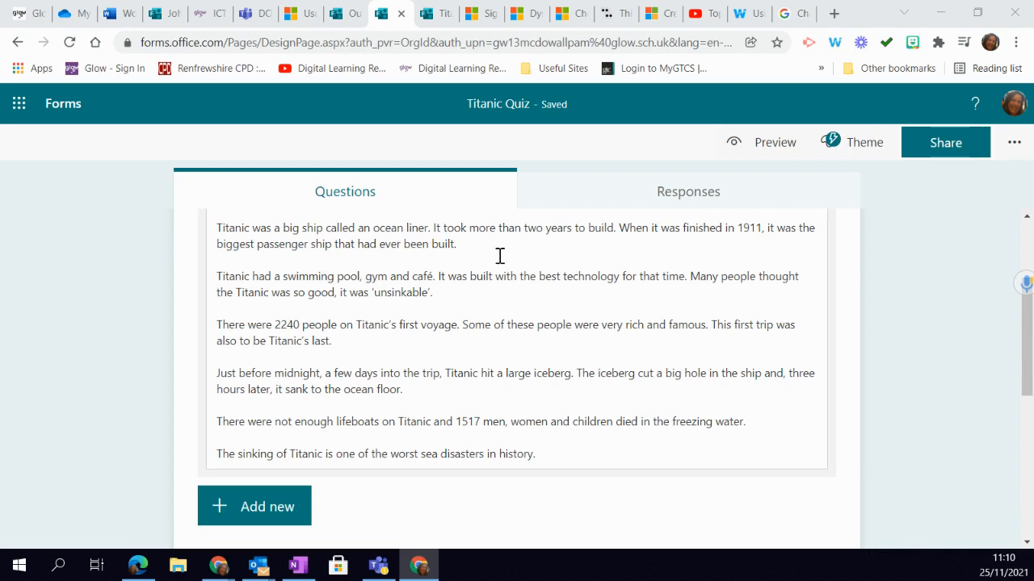
scroll(457, 222, "down", 1)
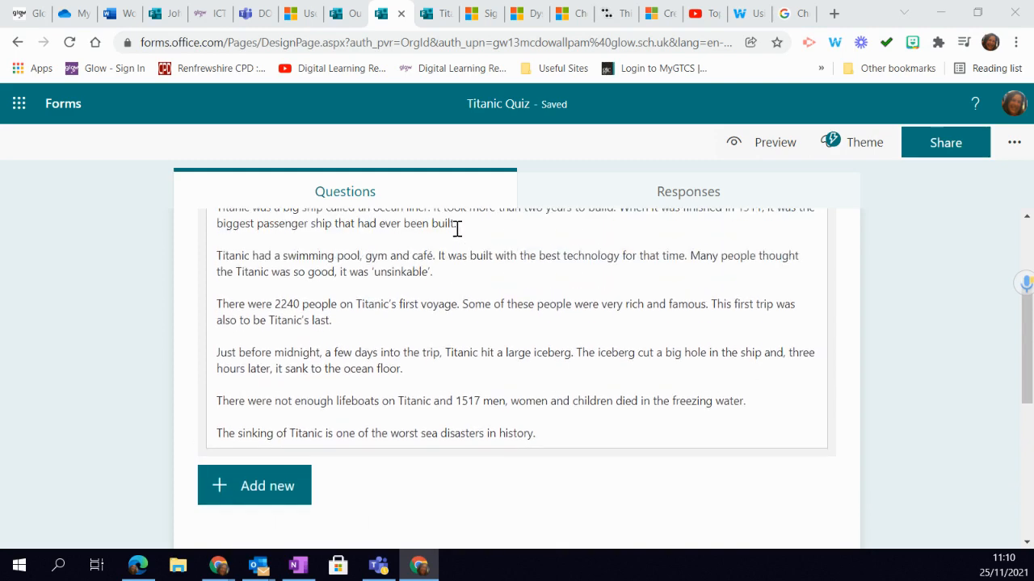
scroll(457, 226, "up", 2)
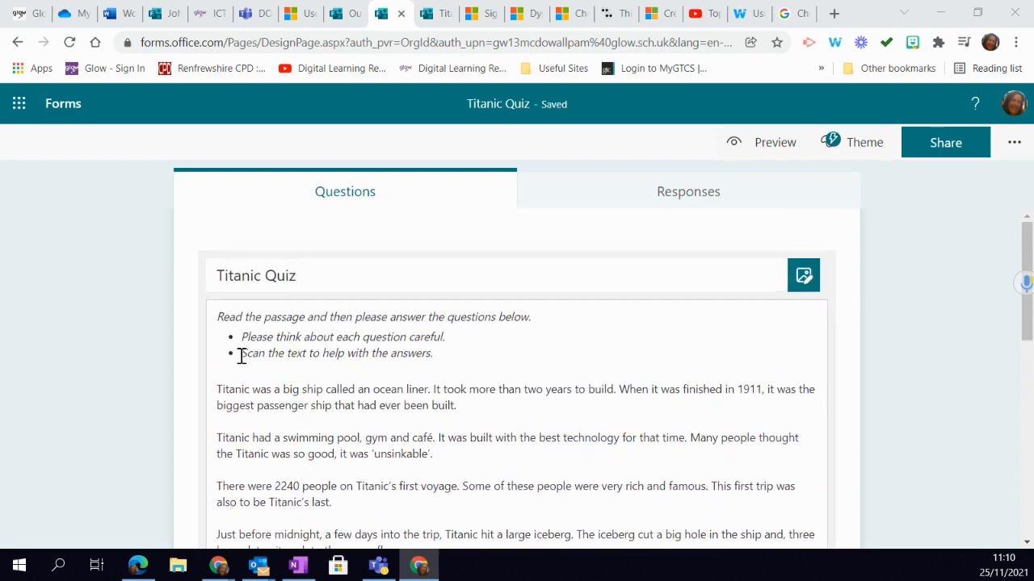
scroll(520, 381, "down", 3)
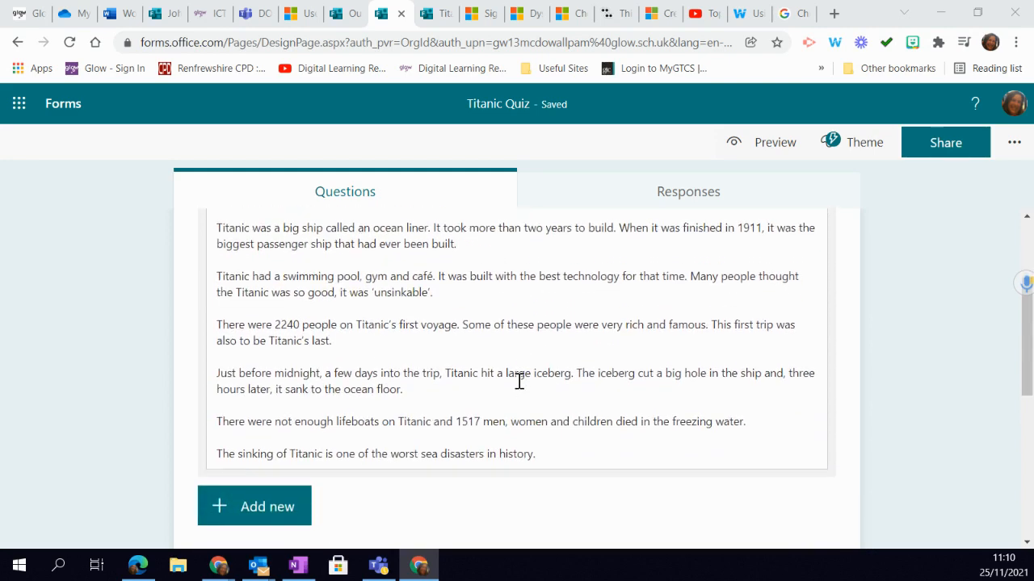
scroll(519, 381, "down", 1)
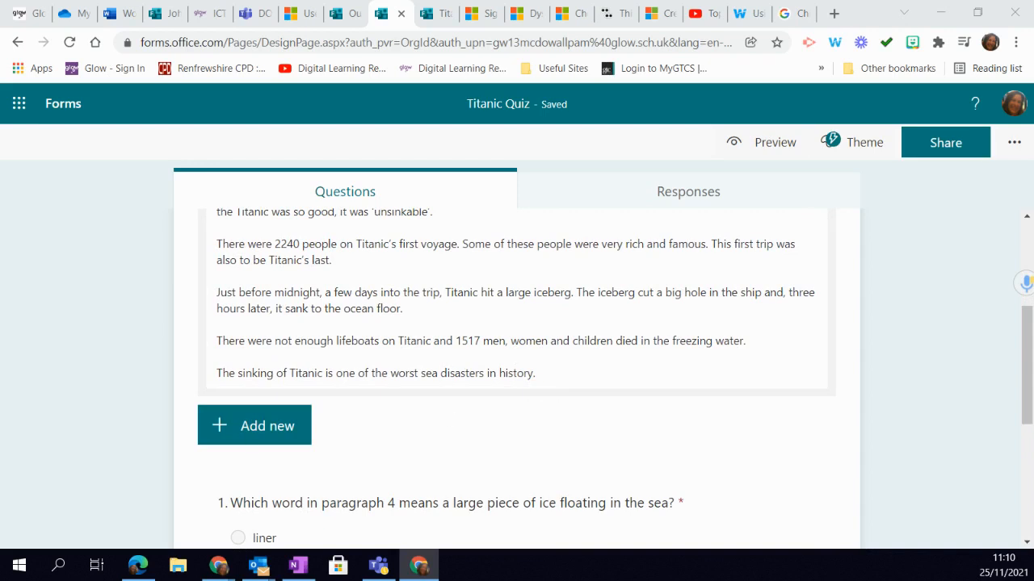
scroll(517, 355, "up", 1)
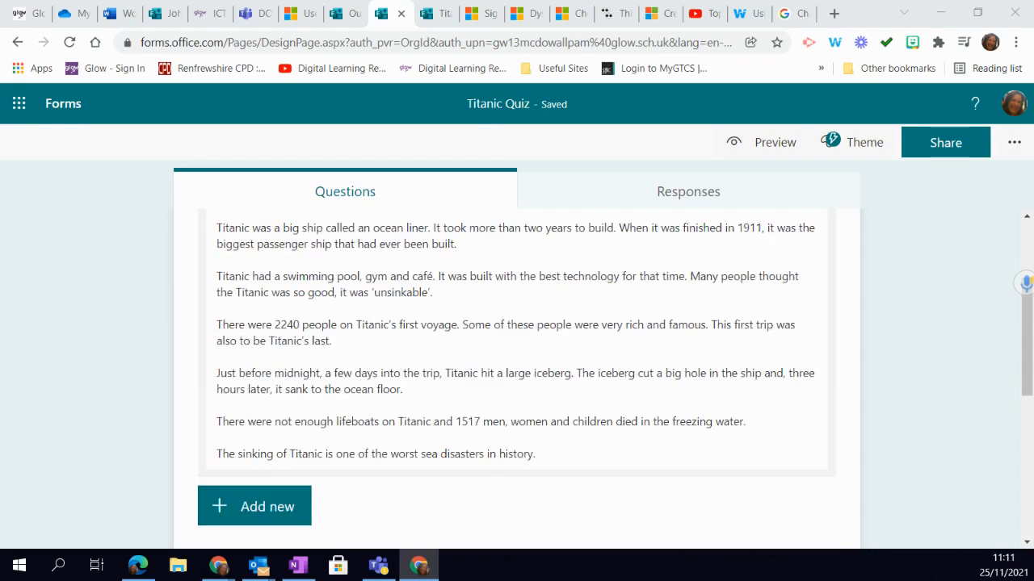
- Add a Choice question below the passage with the text "How long did it take to build the Titanic?"
left_click(287, 508)
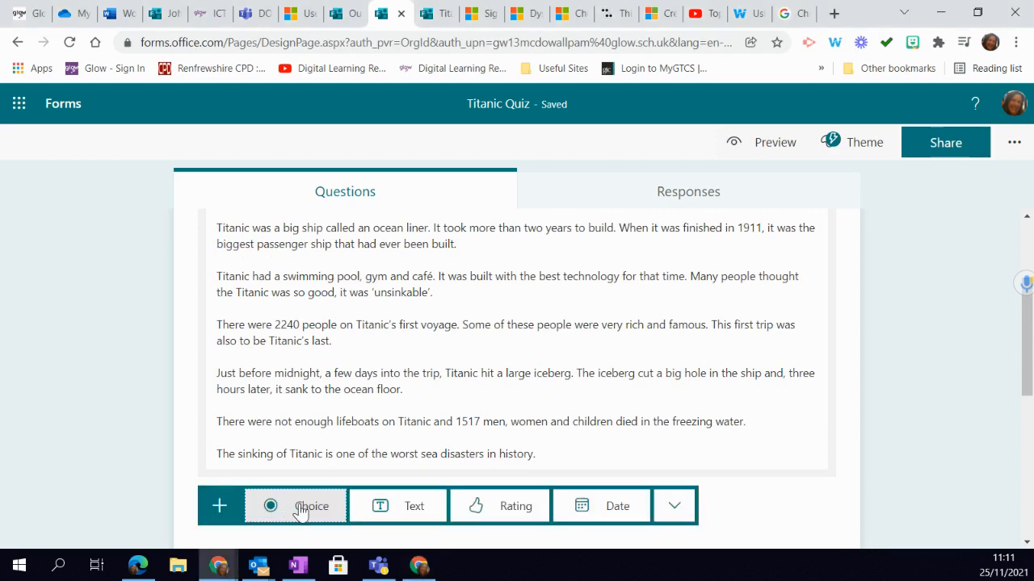
left_click(309, 513)
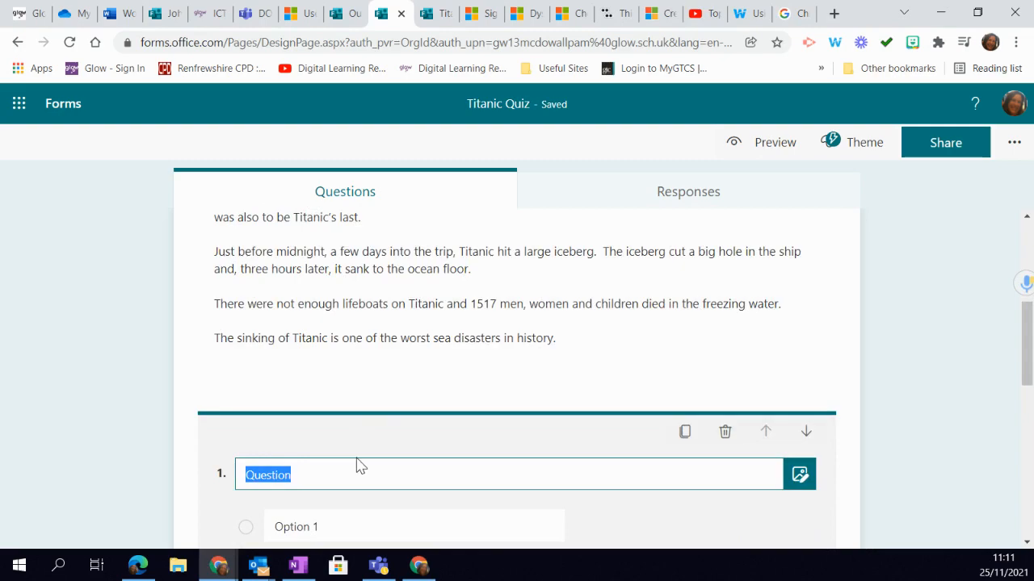
type("How ")
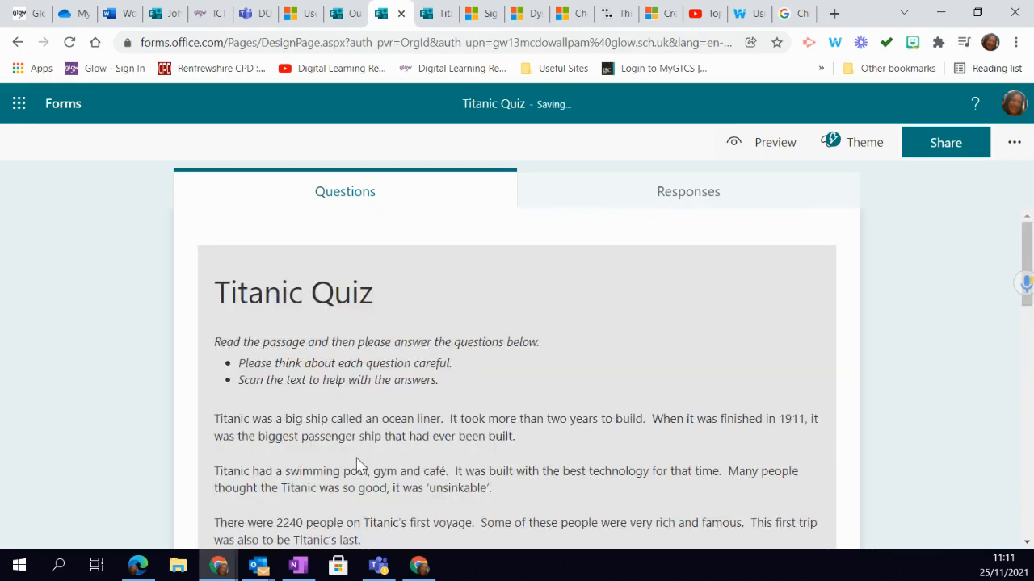
type("long did it take to build the Titanic?")
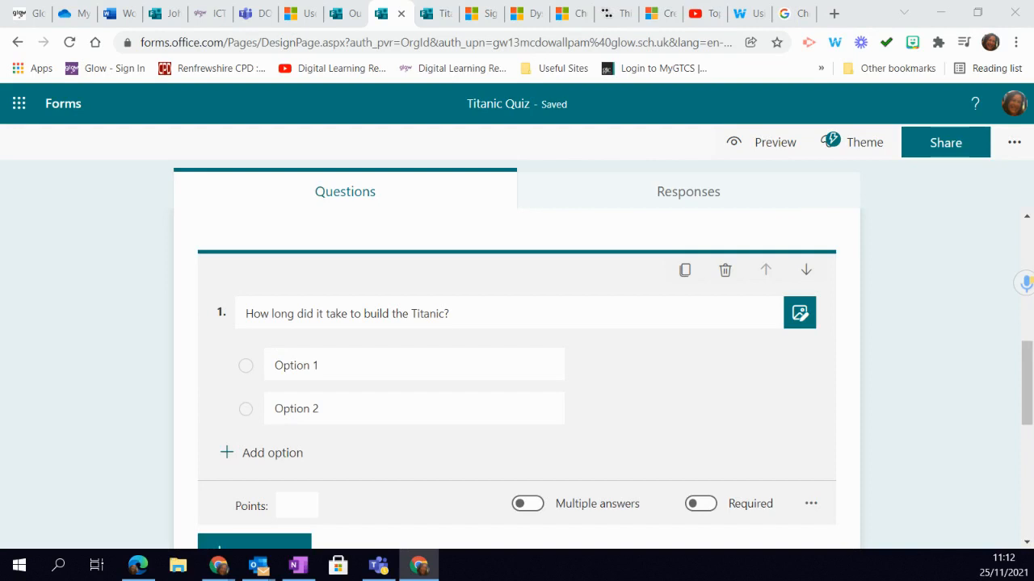
- Set the first answer option of the Titanic building-time question to "Two years" and move on to the second option
left_click(347, 374)
scroll(349, 378, "up", 6)
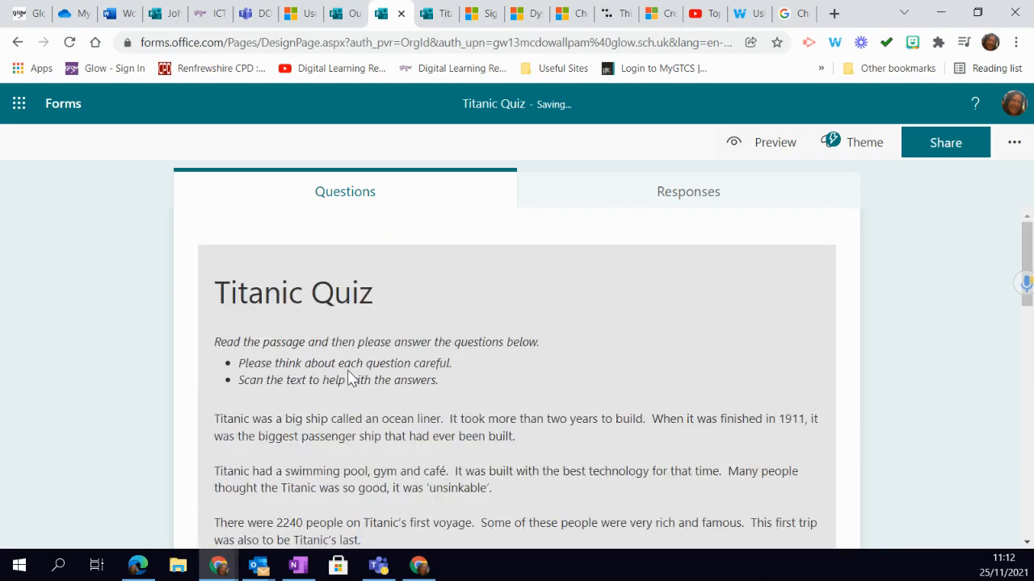
type("Two years")
key("Return")
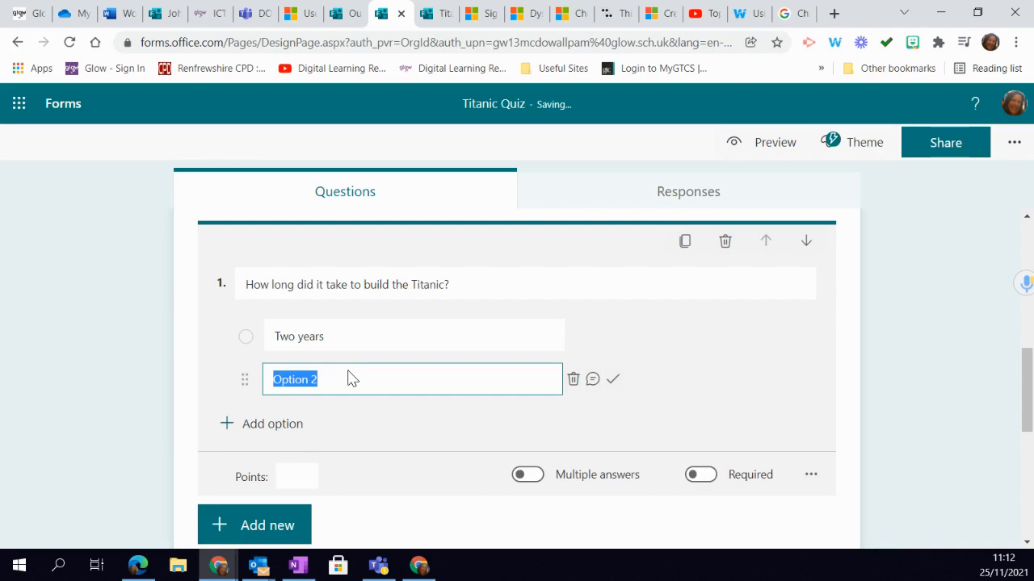
- Set the second answer option to "Three years" and add a third option reading "18 months"
type("Th")
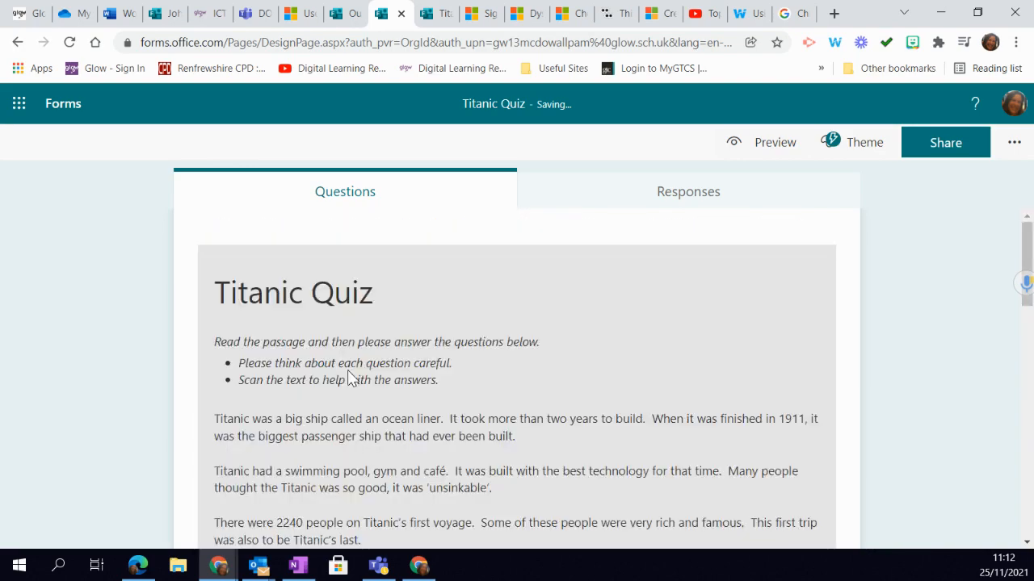
scroll(355, 404, "down", 3)
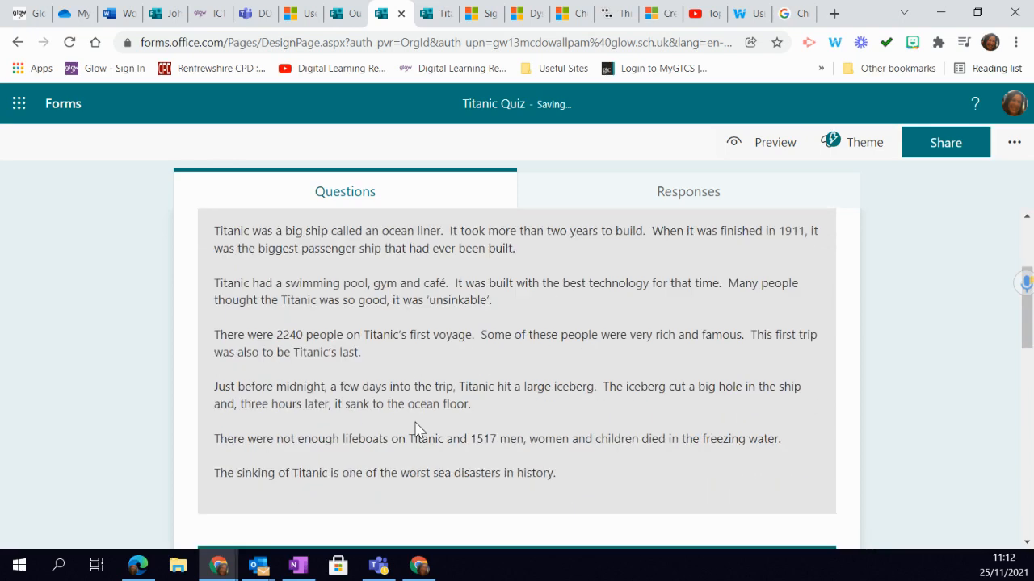
scroll(413, 434, "down", 3)
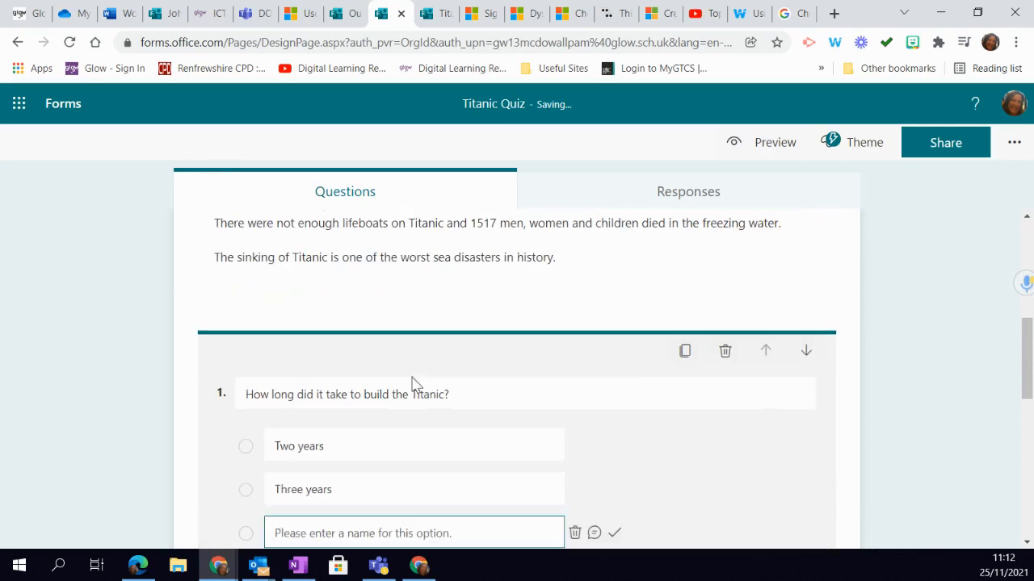
scroll(406, 396, "down", 3)
scroll(355, 353, "up", 10)
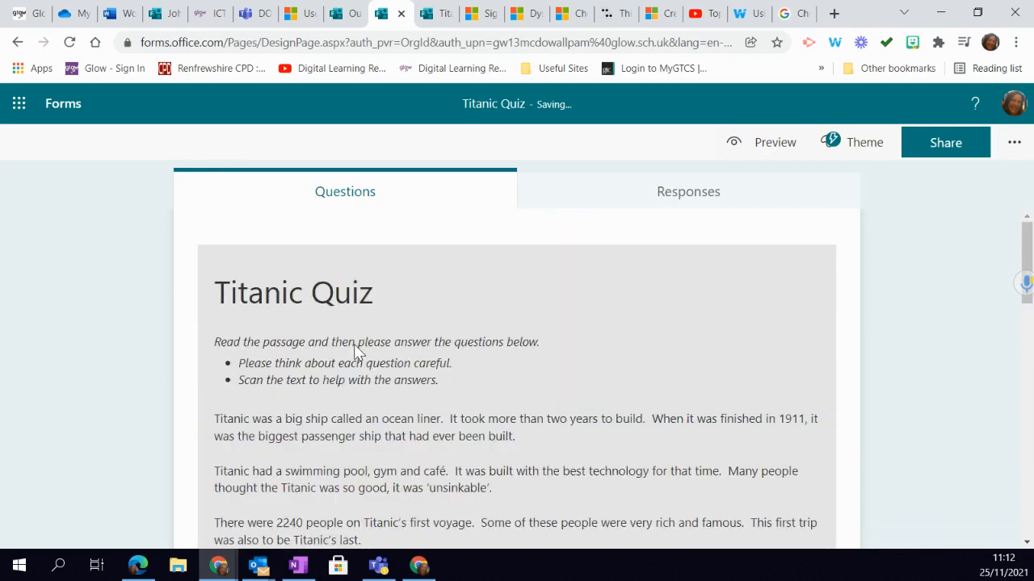
scroll(354, 345, "down", 5)
scroll(355, 346, "up", 5)
scroll(551, 358, "down", 5)
scroll(530, 389, "down", 1)
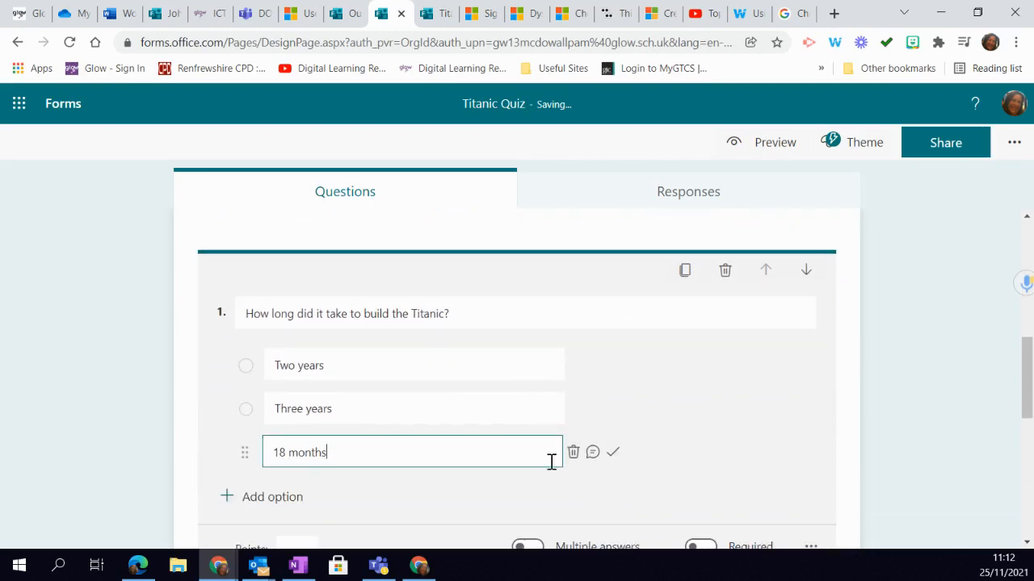
- Reorder the answer options so that "18 months" sits between "Two years" and "Three years"
scroll(588, 406, "up", 6)
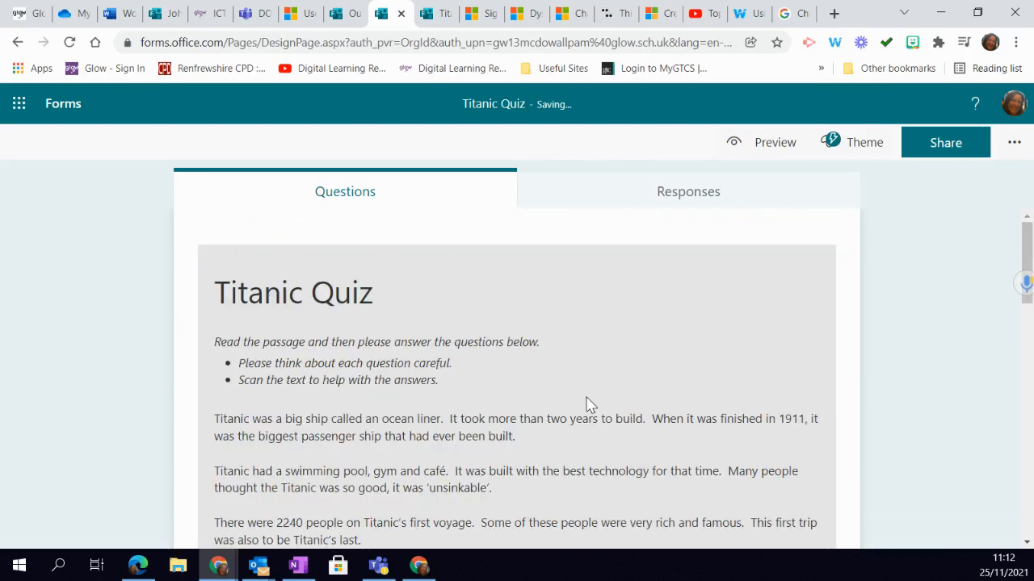
scroll(589, 409, "down", 7)
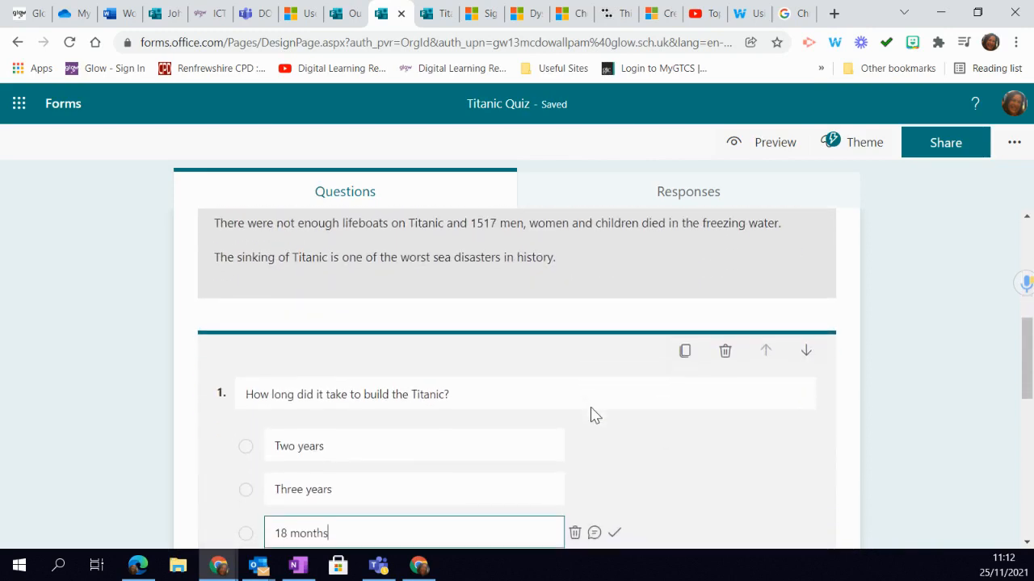
scroll(592, 415, "up", 1)
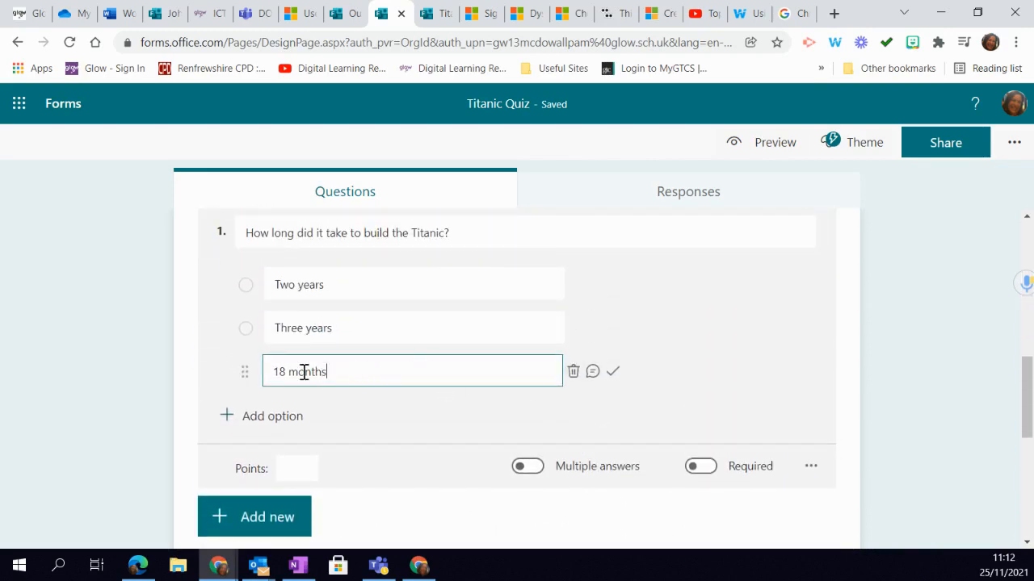
left_click_drag(244, 379, 245, 333)
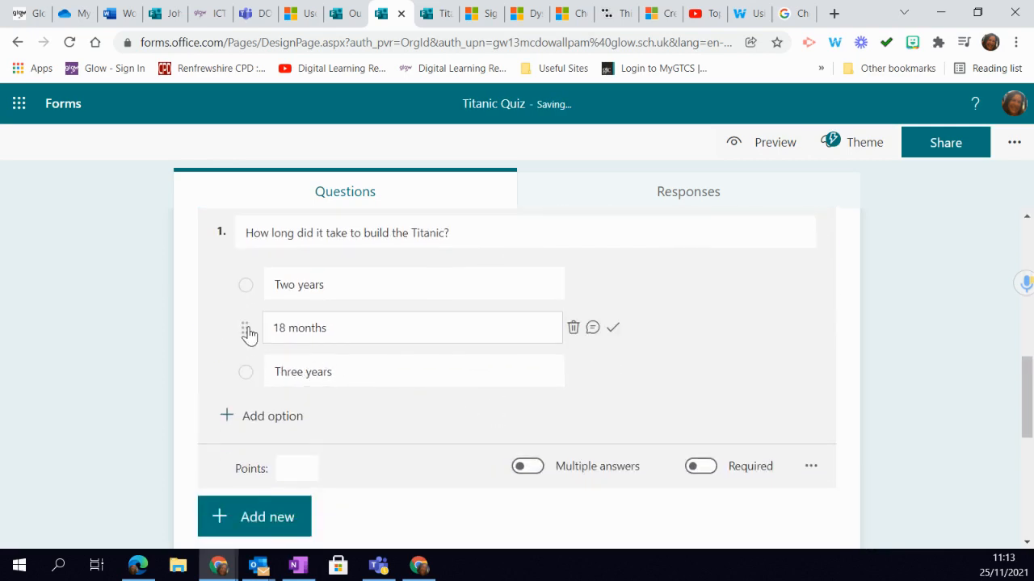
left_click(248, 337)
scroll(647, 425, "down", 8)
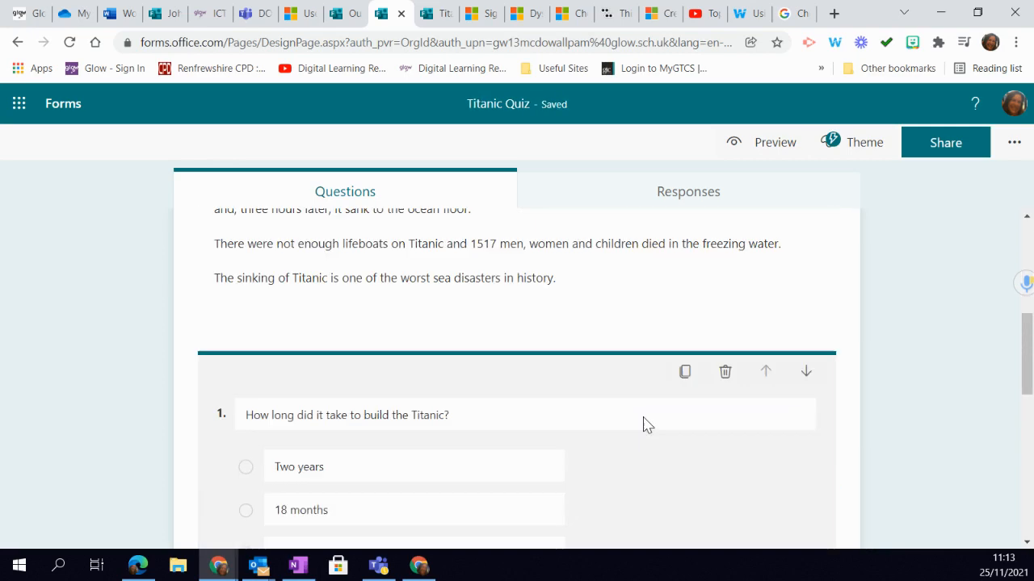
scroll(646, 425, "up", 1)
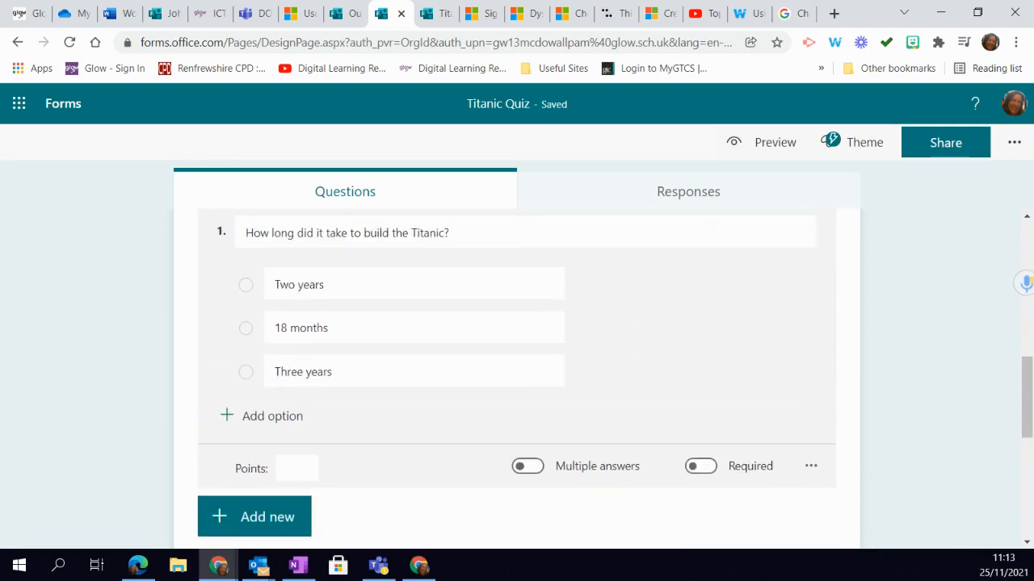
- Mark "Two years" as the correct answer and draft its respondent message, saying well done for scanning the paragraph for the answer
left_click(647, 424)
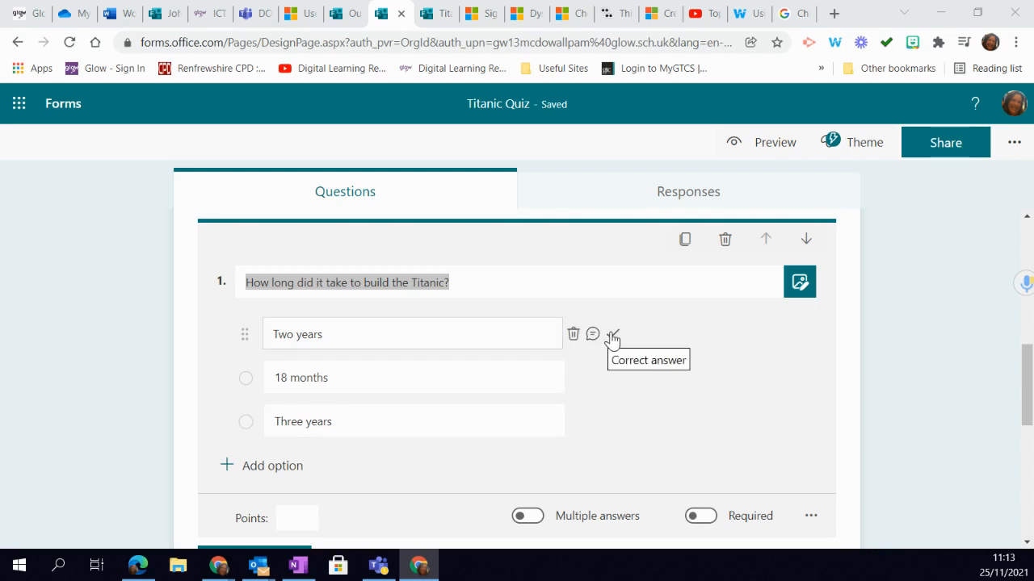
left_click(612, 336)
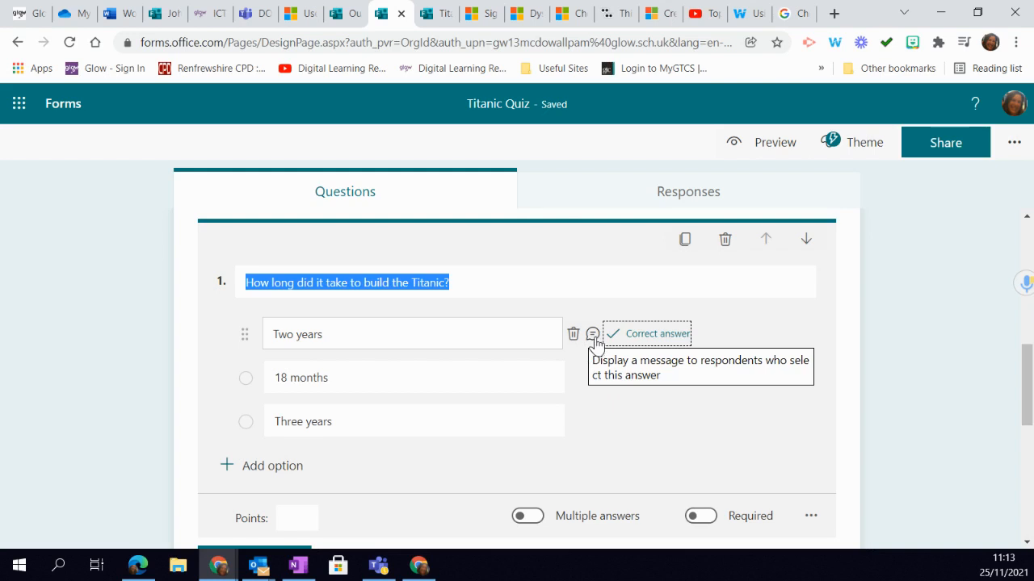
left_click(593, 335)
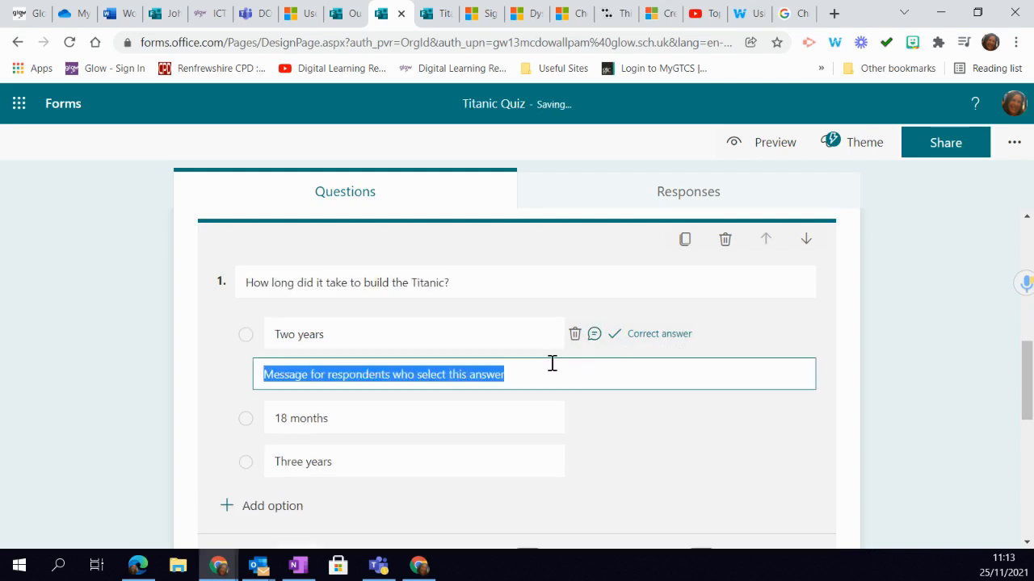
type("Well done! you s")
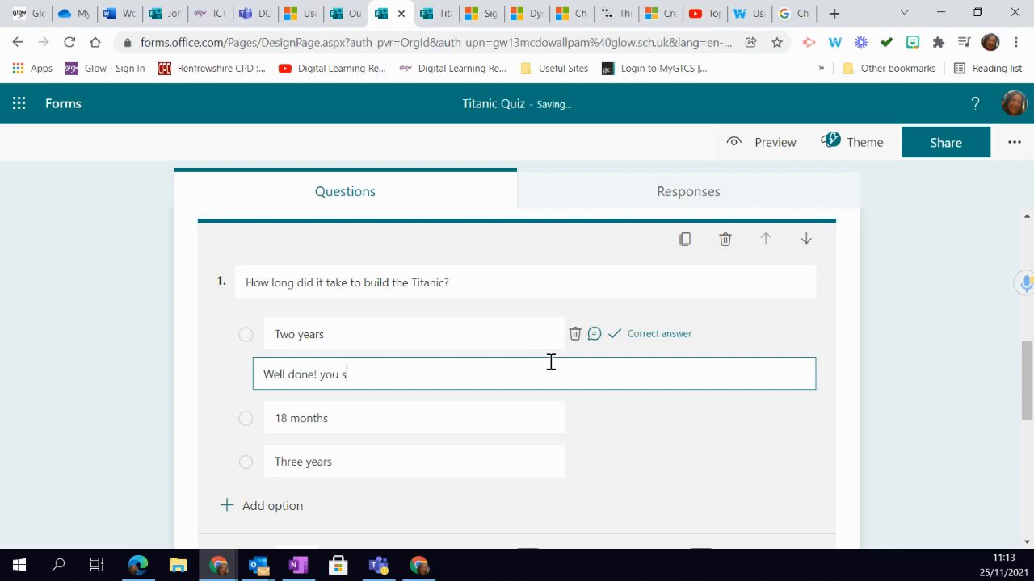
type("canne dthe par")
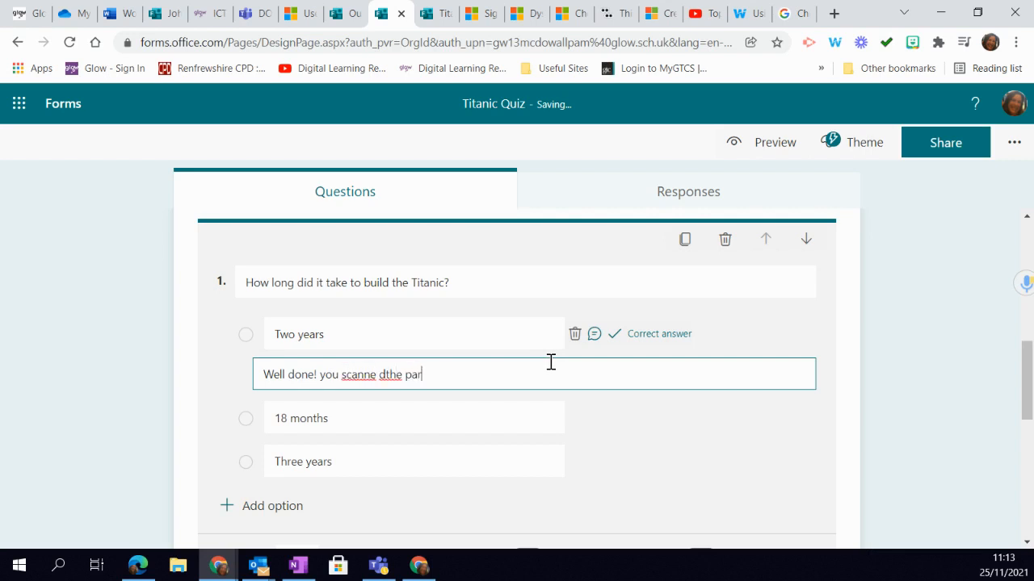
type("aagraph fo rhte answer")
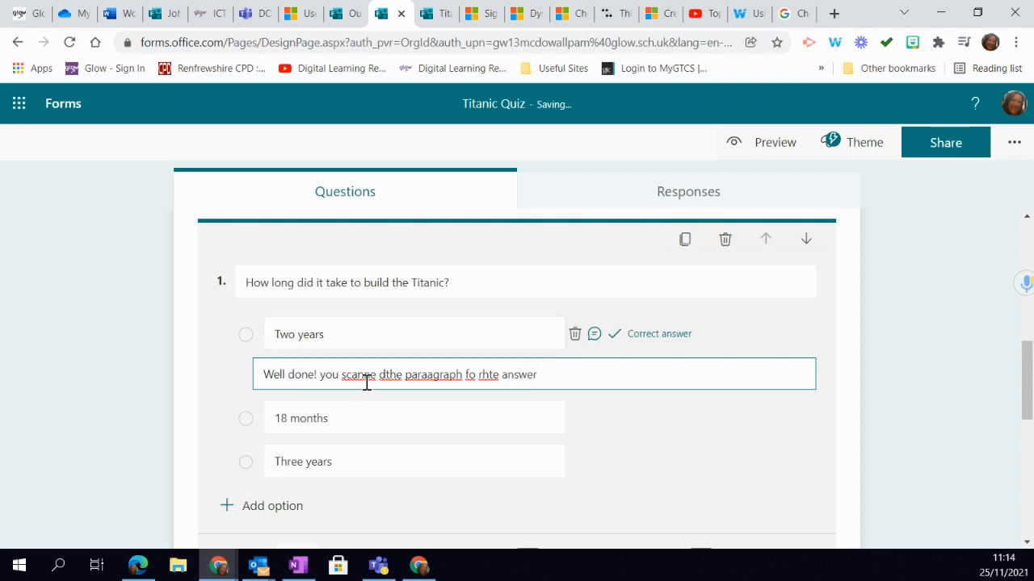
- Correct the misspelled words in the "Two years" message so it reads "Well done! you scanned the paragraph for the answer"
right_click(364, 375)
left_click(409, 141)
right_click(445, 378)
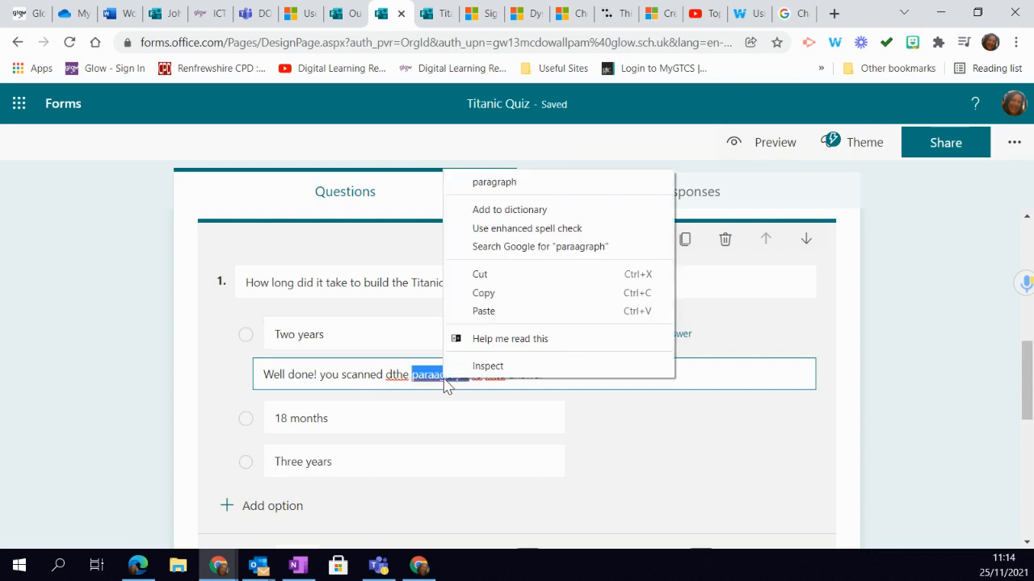
left_click(484, 182)
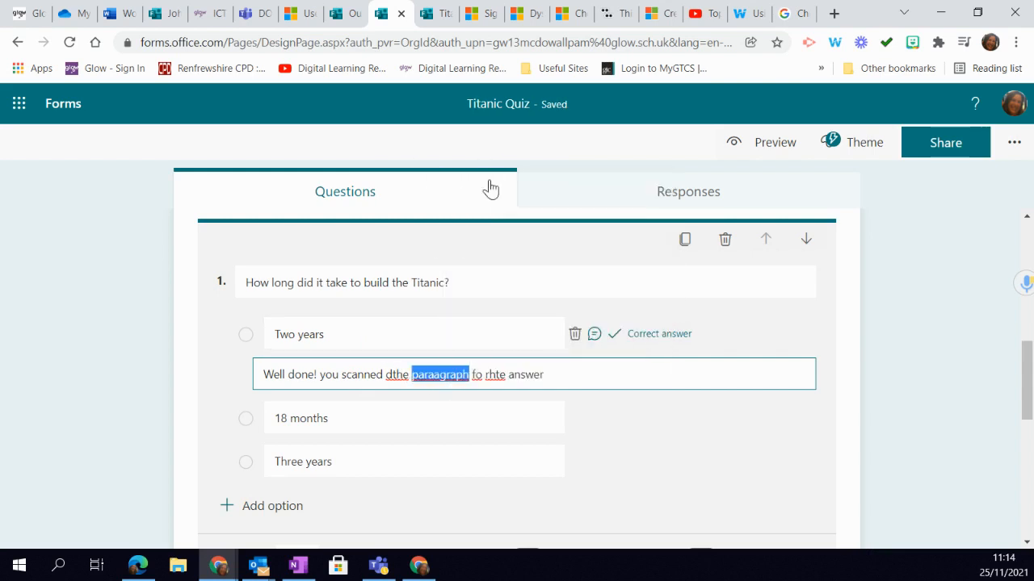
right_click(476, 374)
left_click(516, 157)
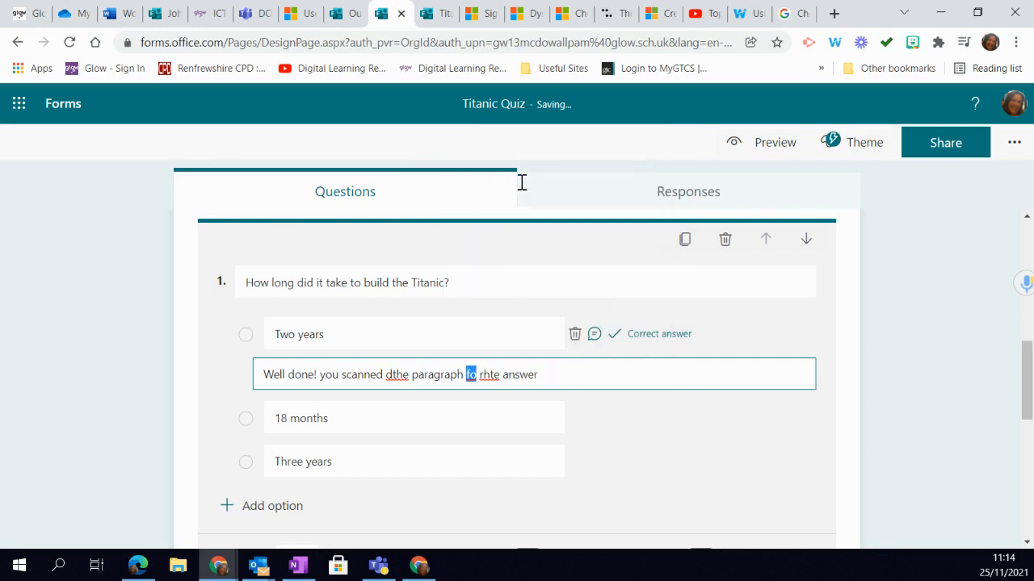
right_click(495, 374)
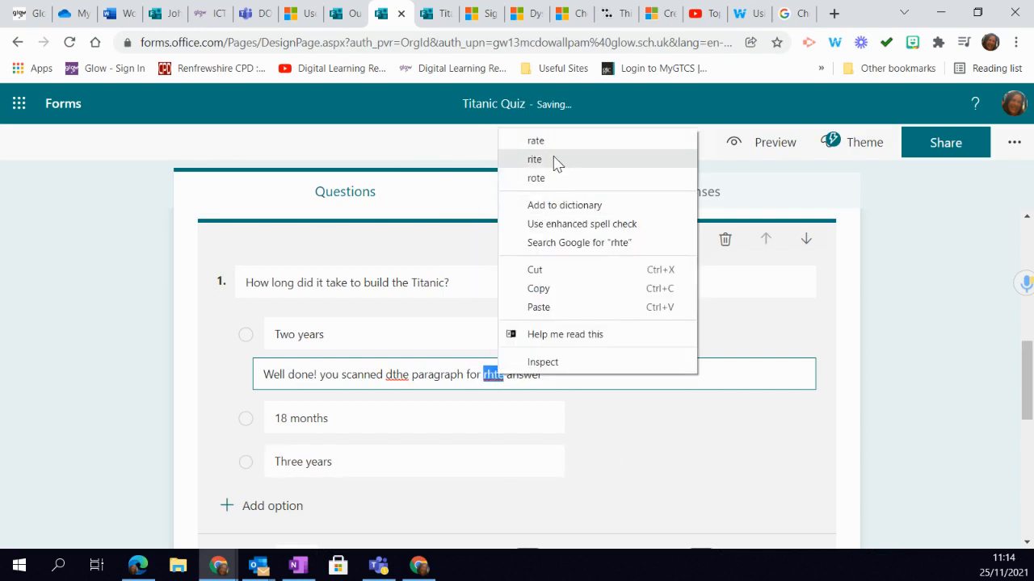
left_click(498, 376)
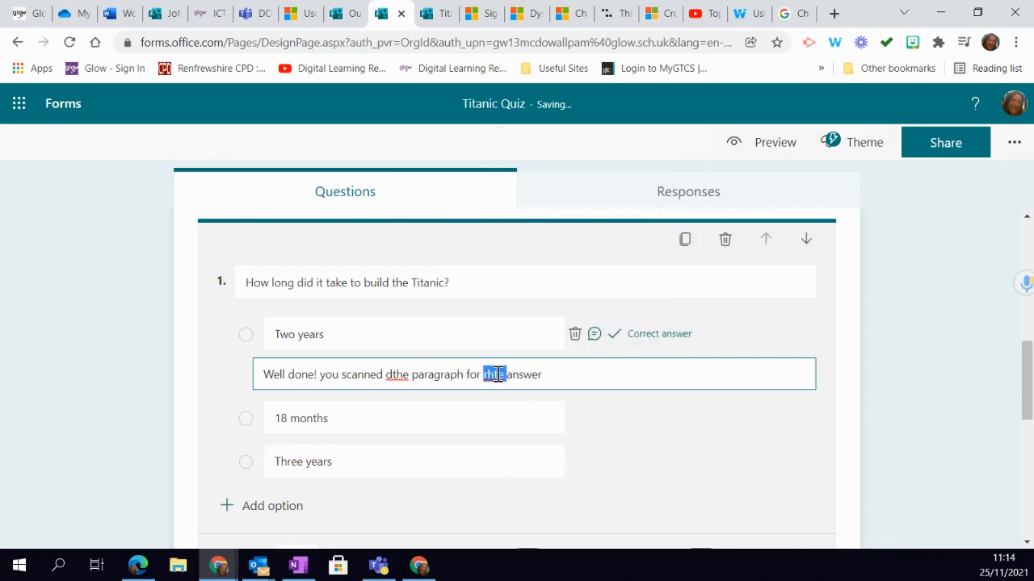
type("the")
left_click(395, 374)
key("Return")
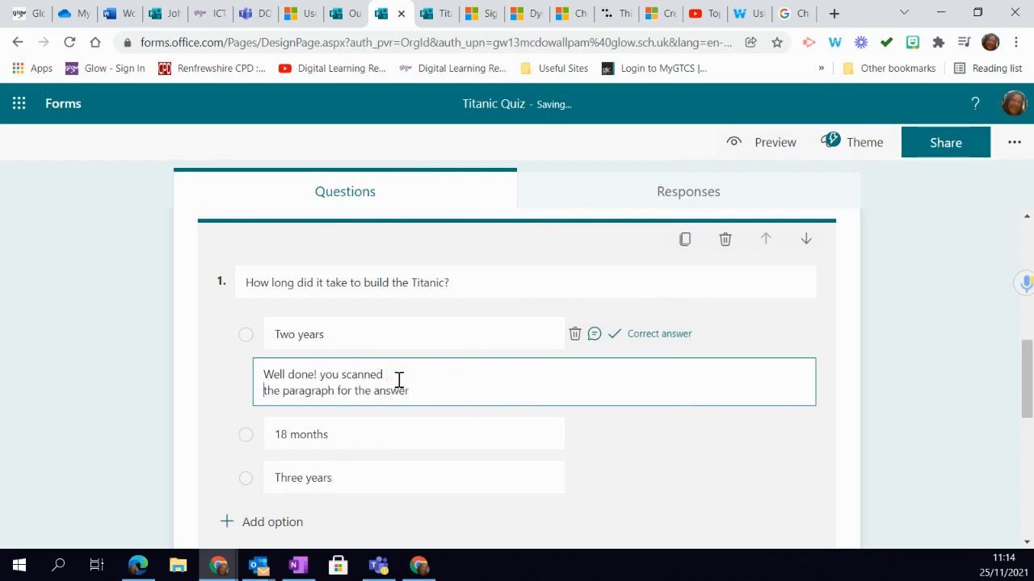
key("BackSpace")
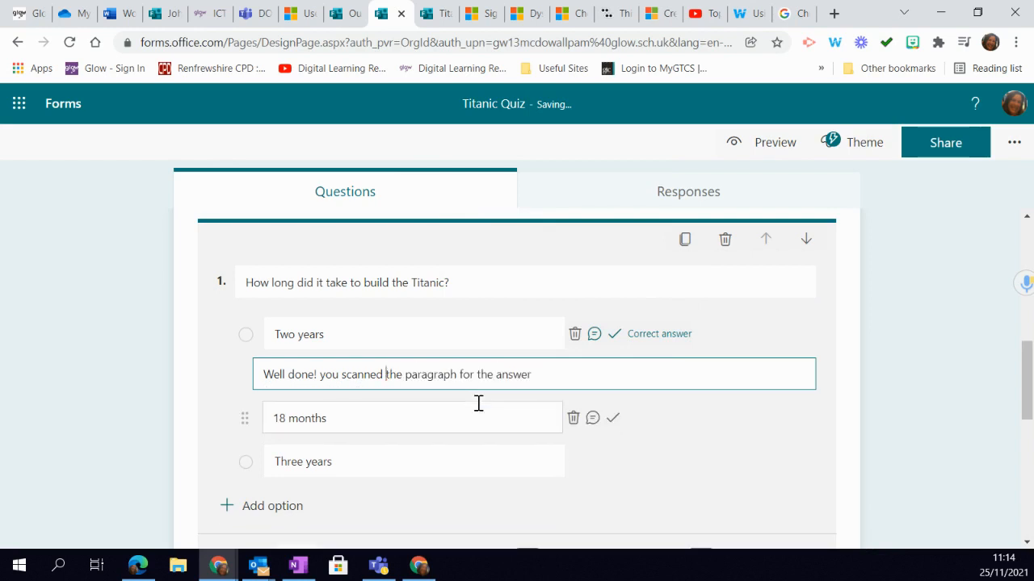
- Add the respondent message "Nope! Try again. Remember to scan the passage." to the "18 months" option
left_click(594, 418)
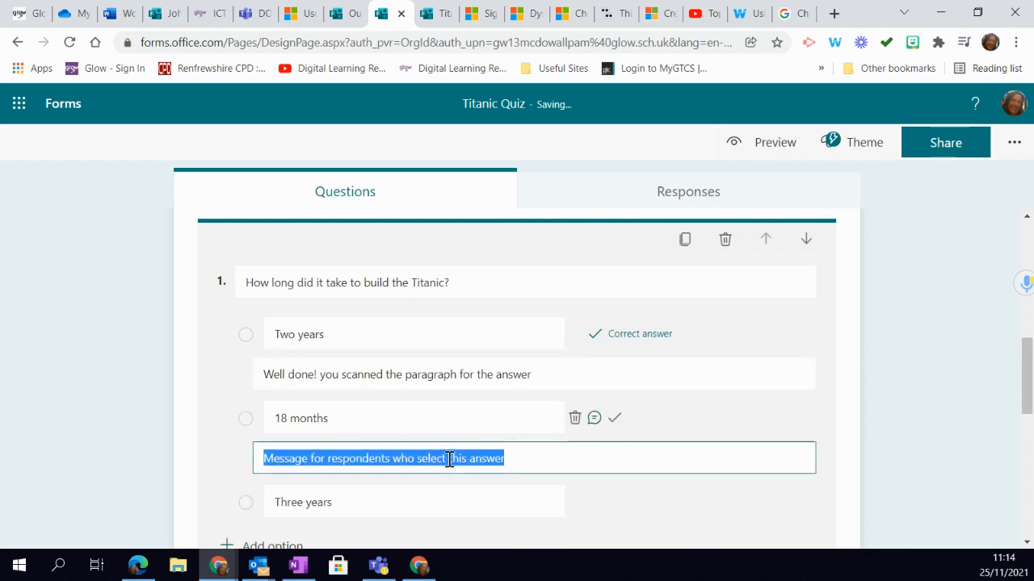
type("Nope! Try agai")
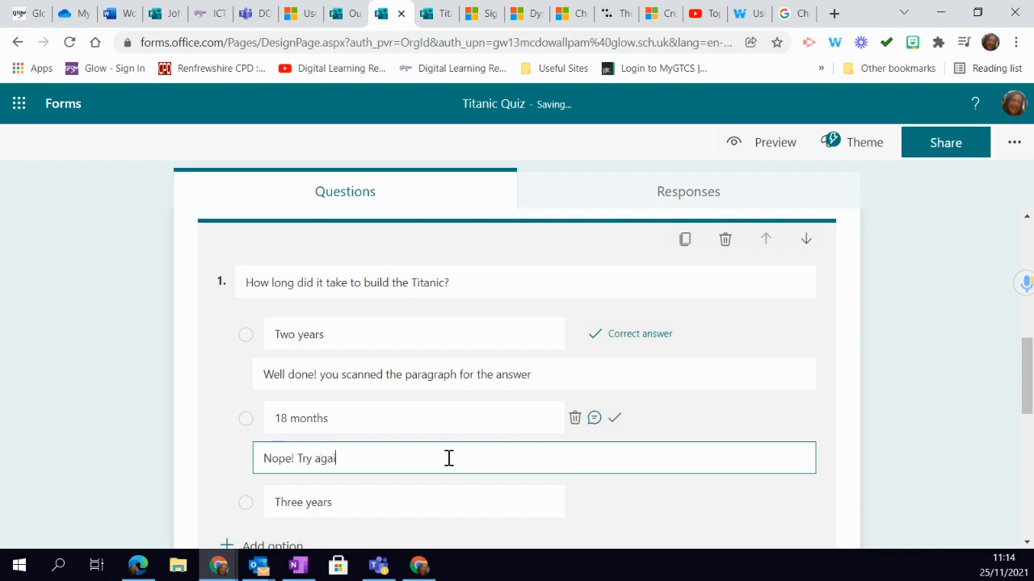
type("n. Remember to scan the passage.")
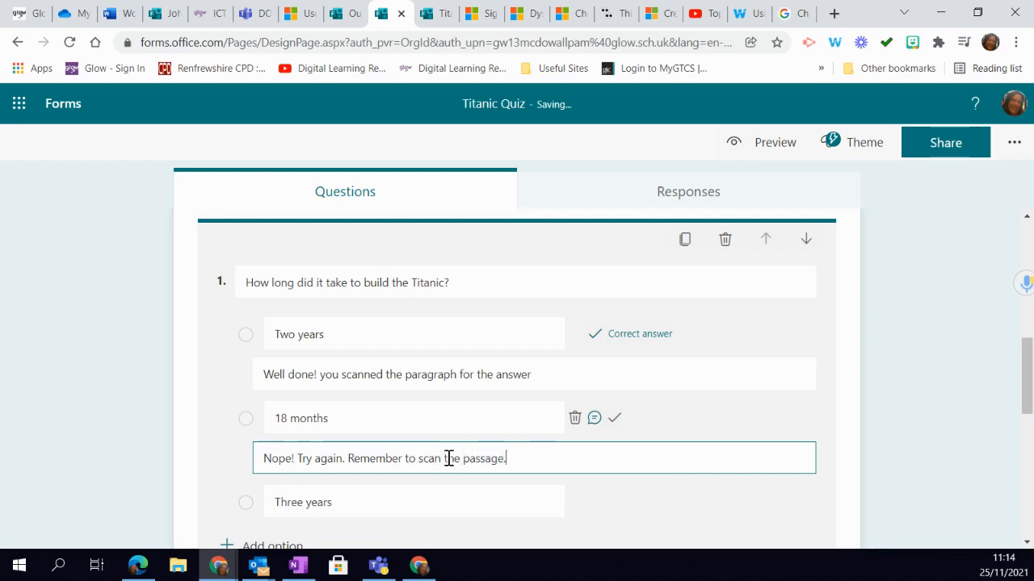
- Capitalise "You" after "Well done!" in the message for the "Two years" option
left_click(325, 371)
triple_click(334, 374)
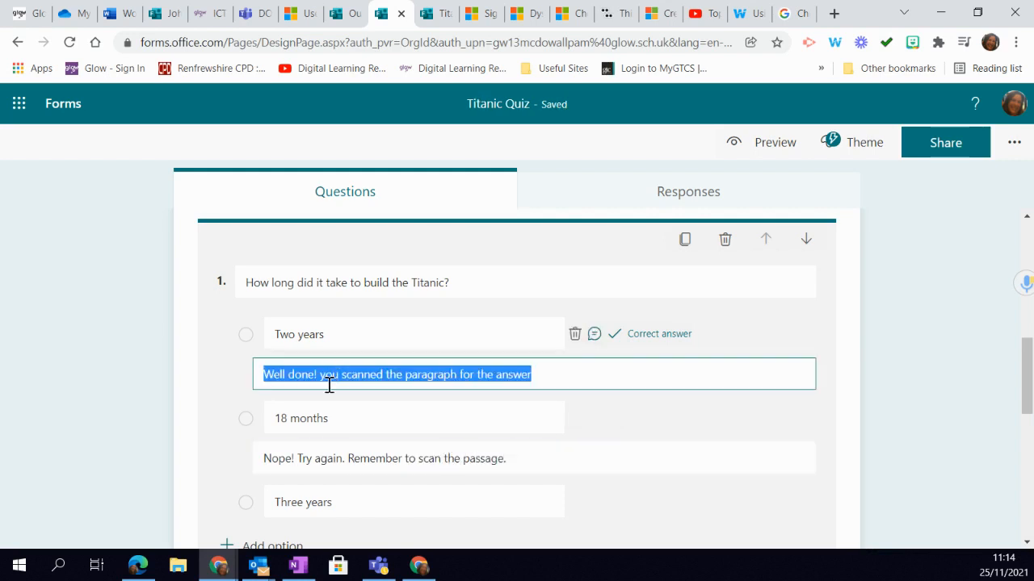
left_click(329, 385)
key("BackSpace")
type("Y")
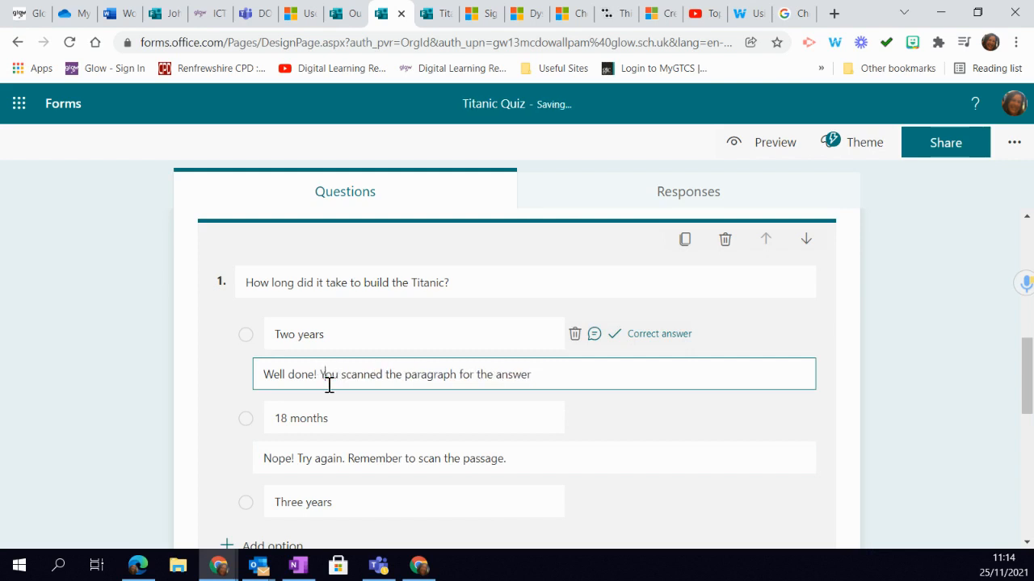
- Copy the "18 months" message "Nope! Try again. Remember to scan the passage." into a respondent message for the "Three years" option
scroll(484, 440, "down", 1)
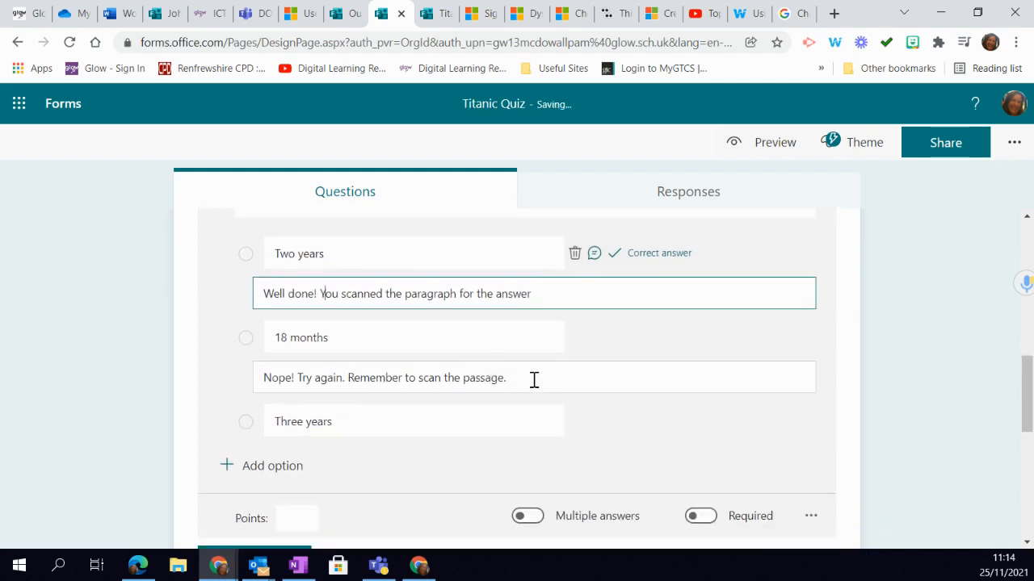
left_click_drag(533, 379, 266, 376)
key("ctrl+c")
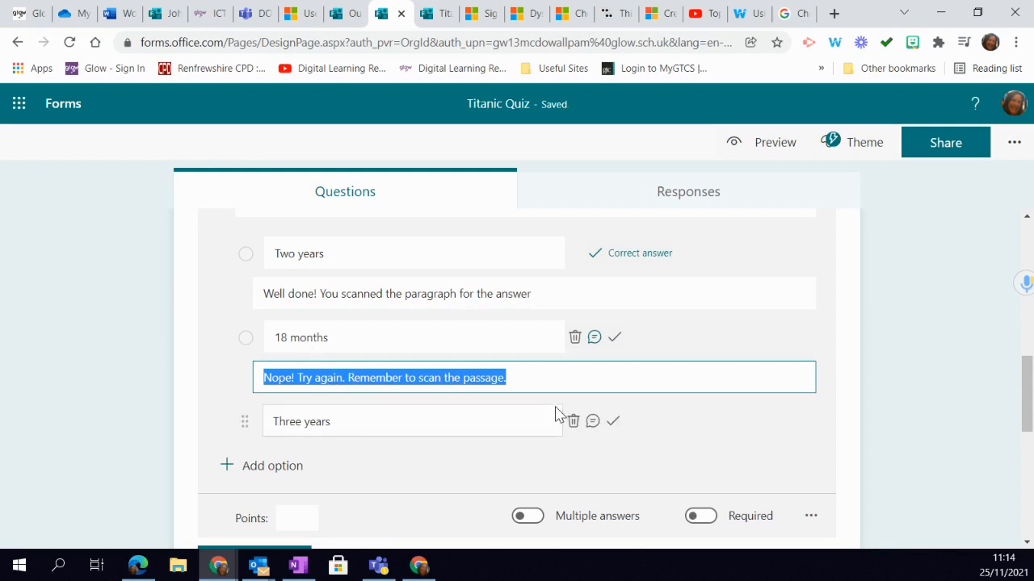
left_click(594, 421)
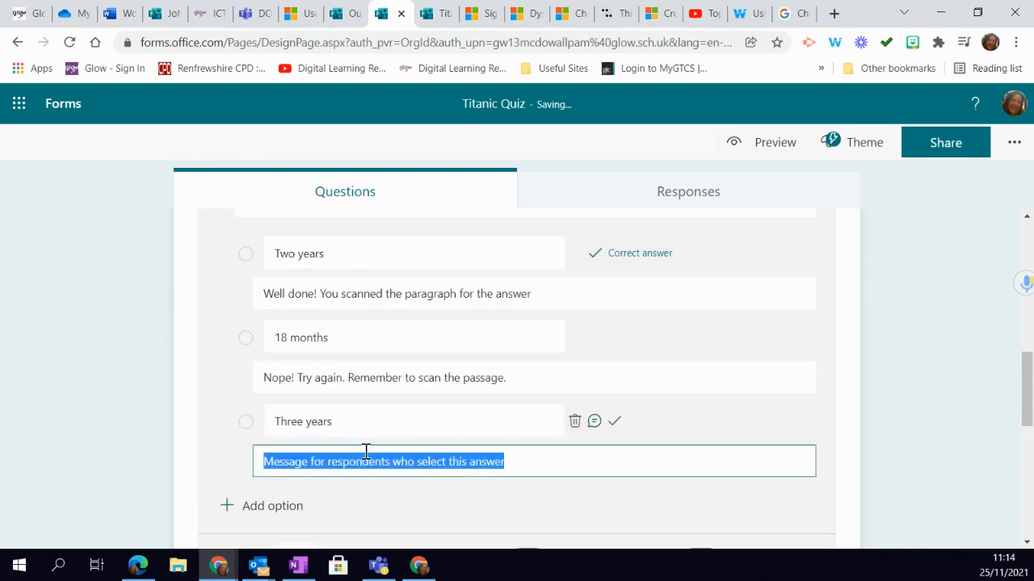
key("ctrl+v")
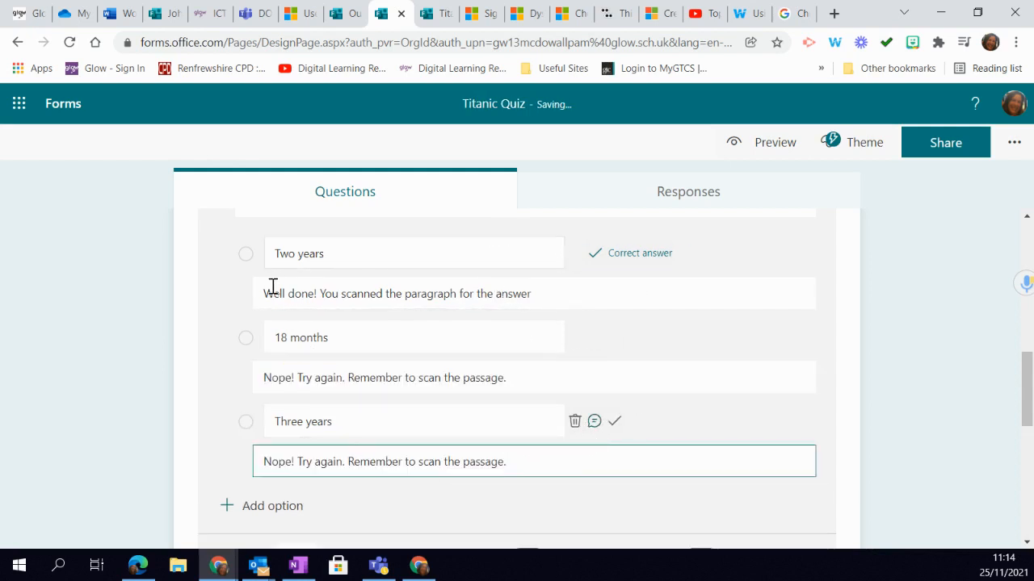
left_click(646, 267)
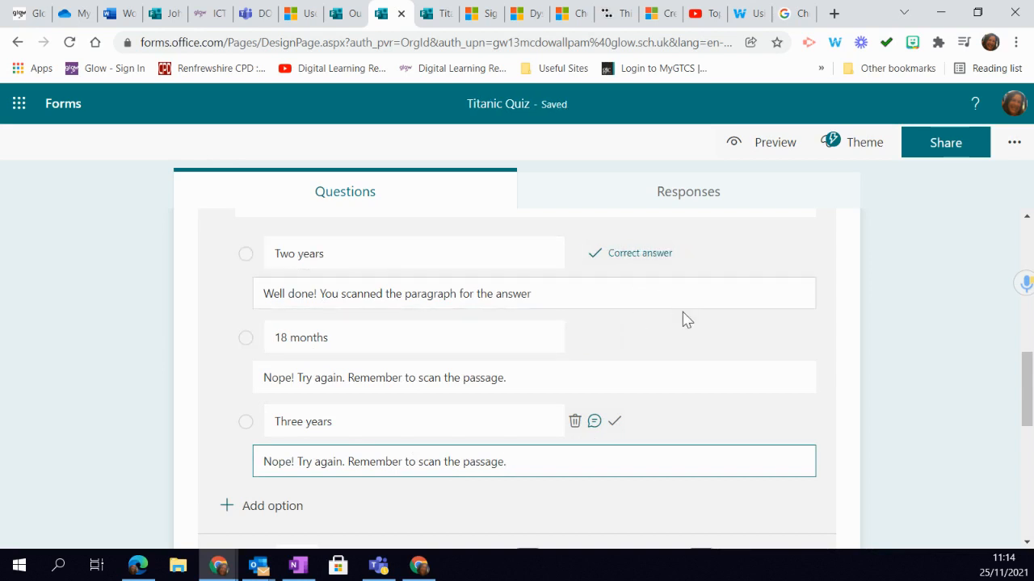
scroll(726, 377, "down", 1)
left_click(725, 377)
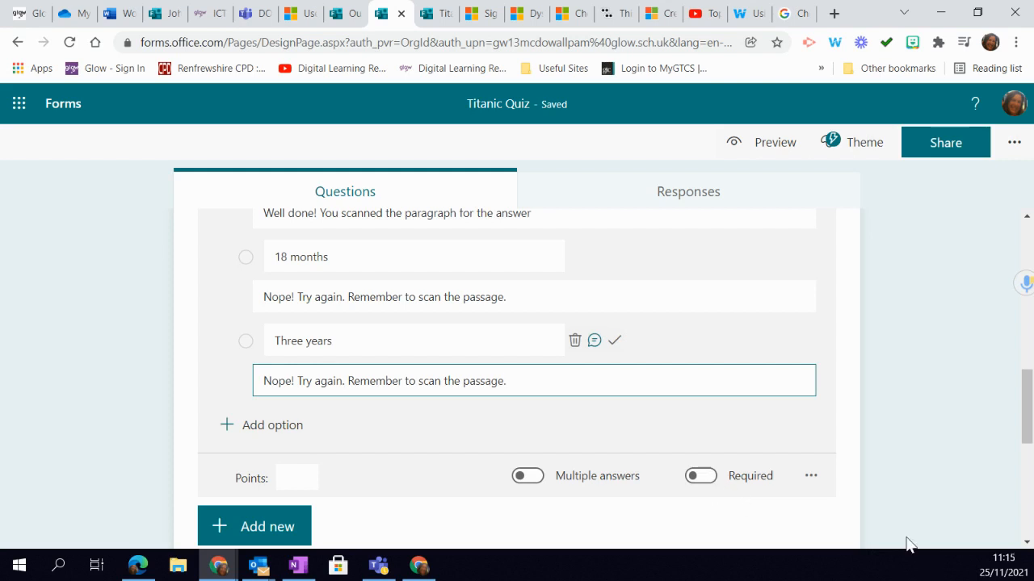
- Show the additional settings available for the first question, and look over questions 2 and 3
left_click(812, 478)
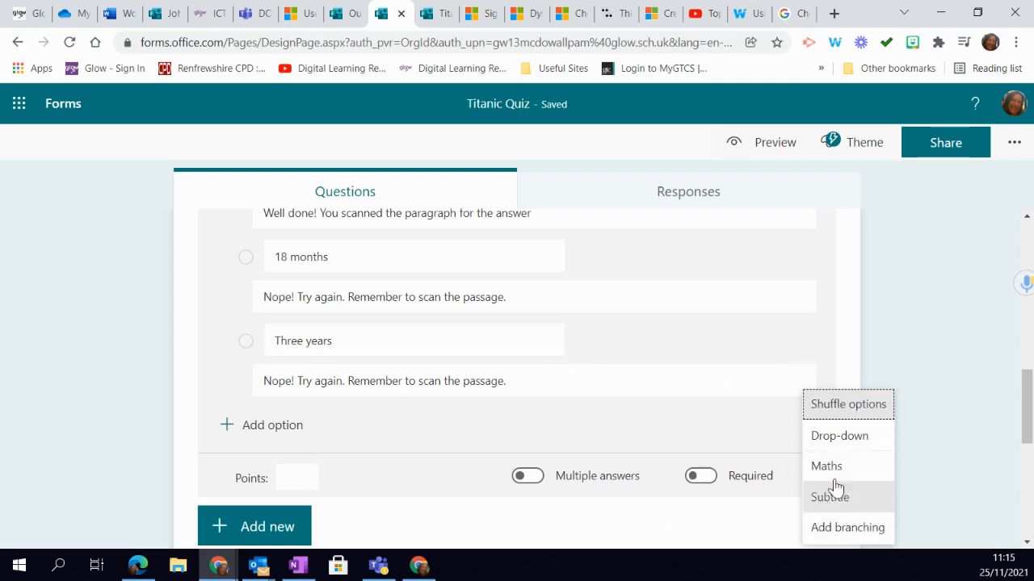
scroll(714, 509, "down", 1)
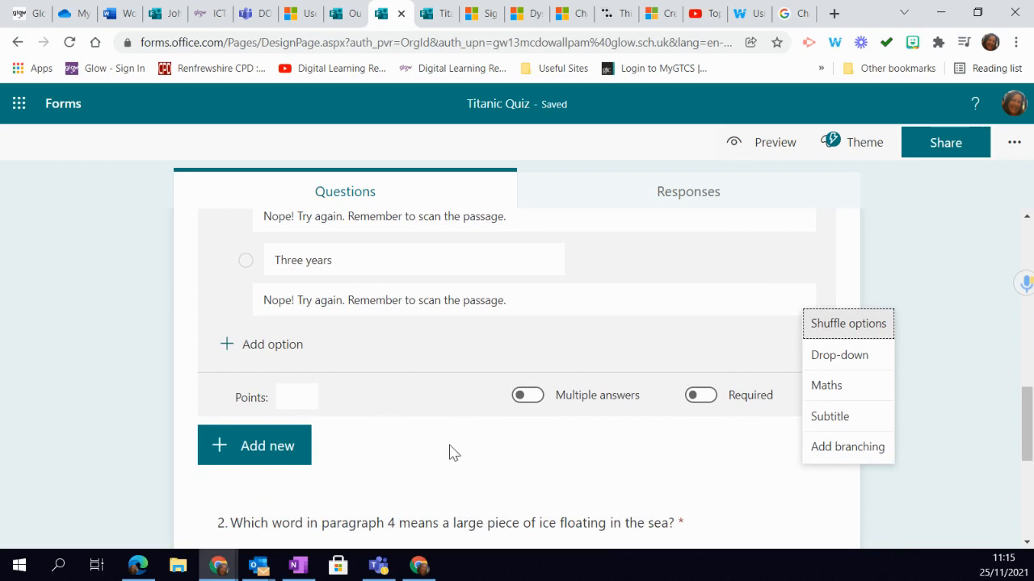
scroll(460, 440, "down", 4)
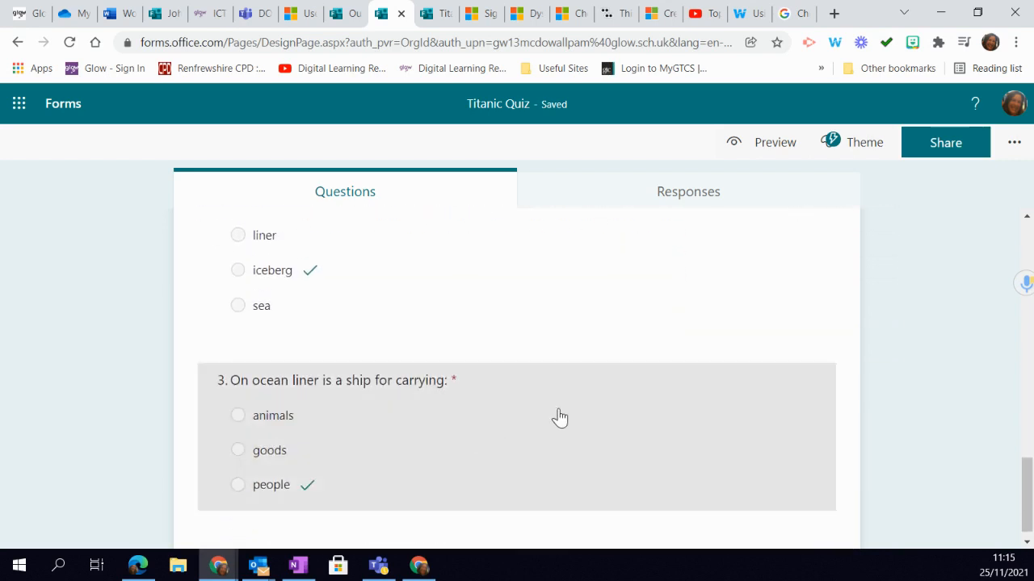
scroll(558, 420, "down", 1)
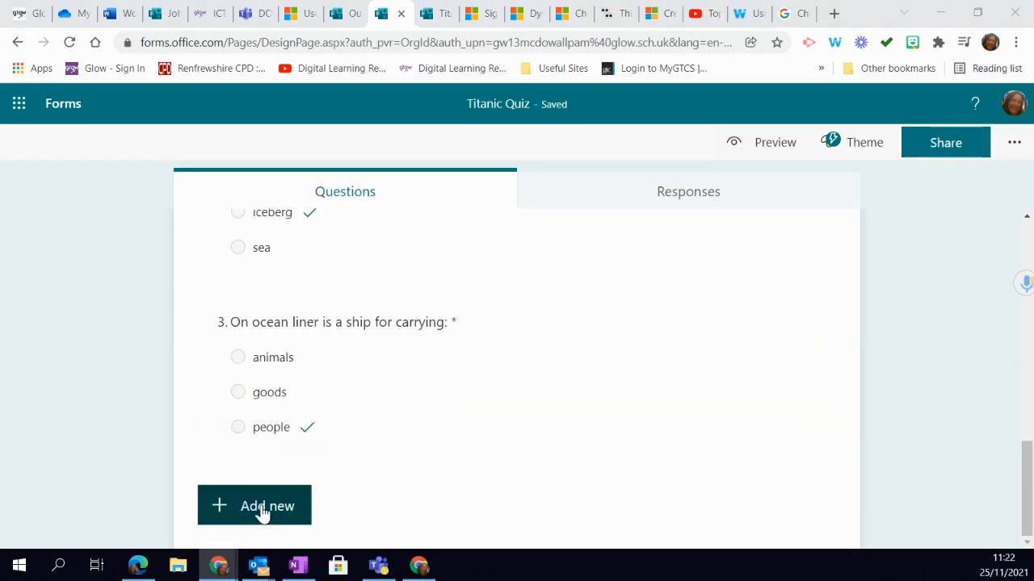
- Add a fourth question of type Choice with the Maths option enabled and the title "Complete the equation."
left_click(261, 510)
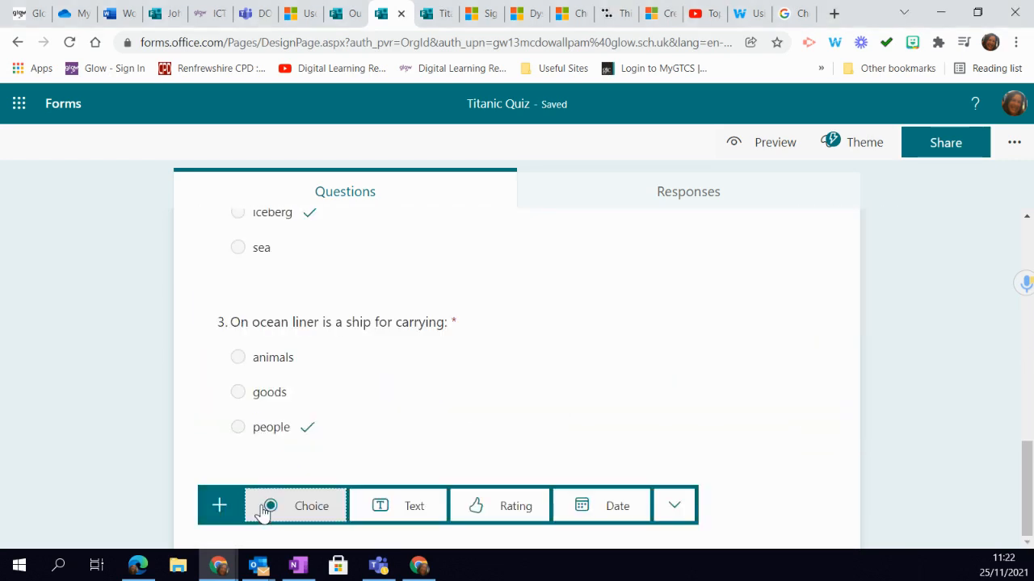
left_click(299, 509)
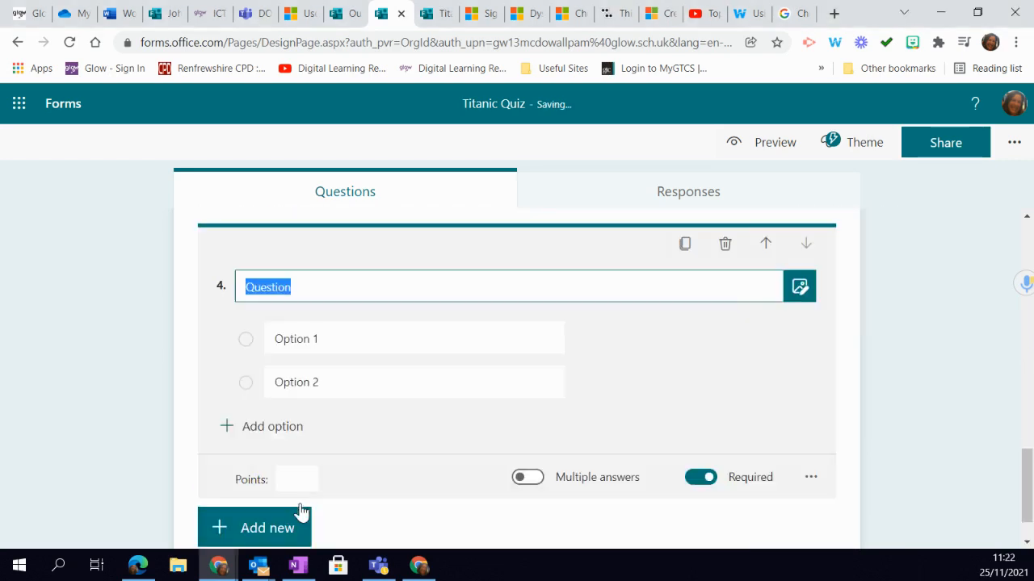
left_click(810, 482)
left_click(838, 468)
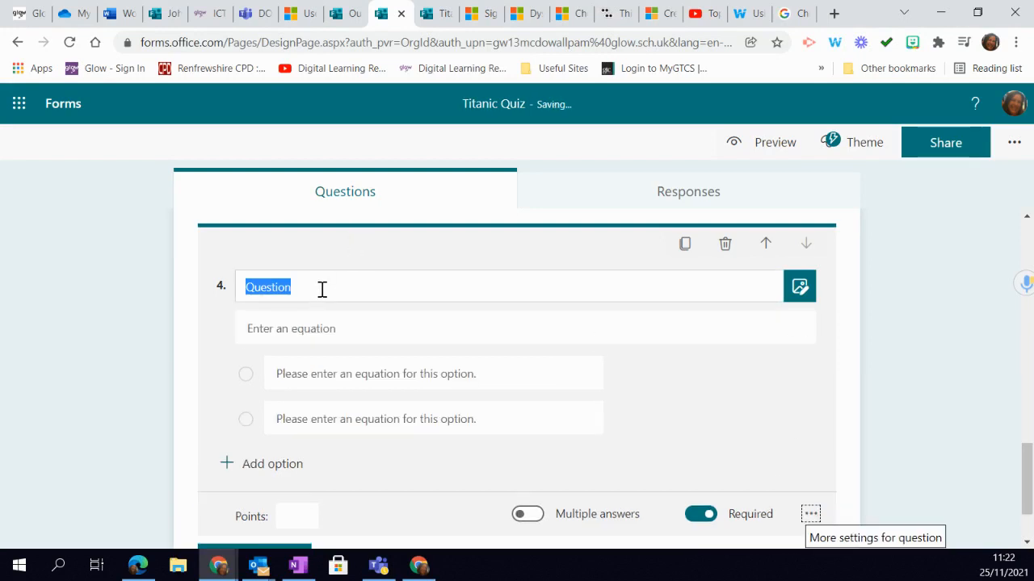
type("Complete the equation.")
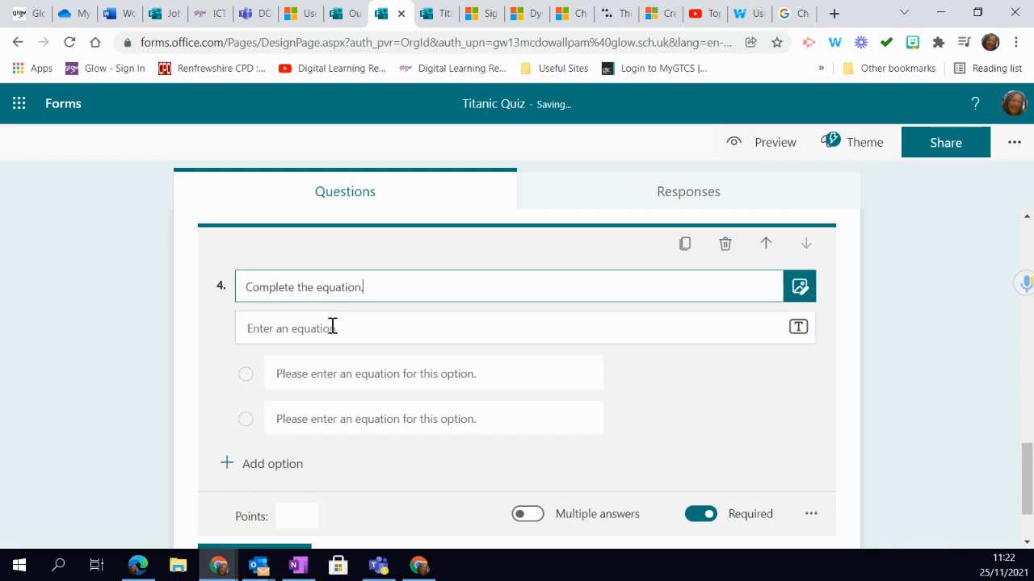
- Enter the equation 3y + 5 = 14 for question 4
left_click(332, 326)
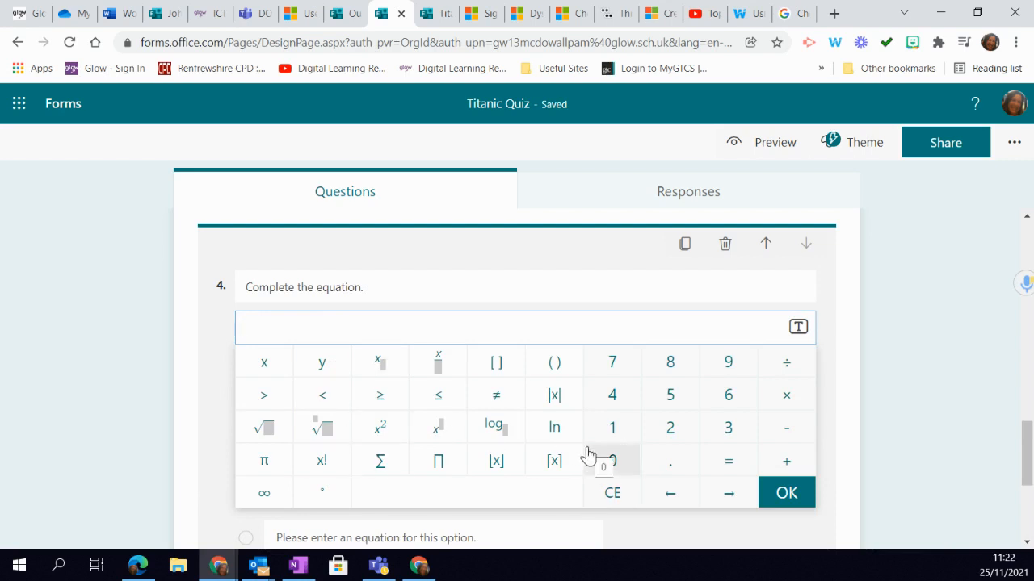
type("3")
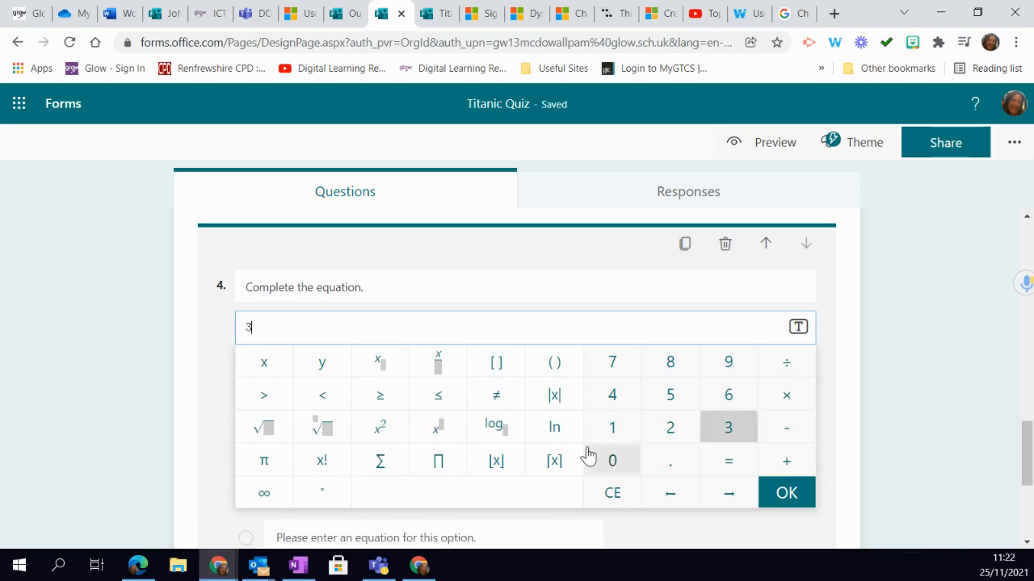
type("y ")
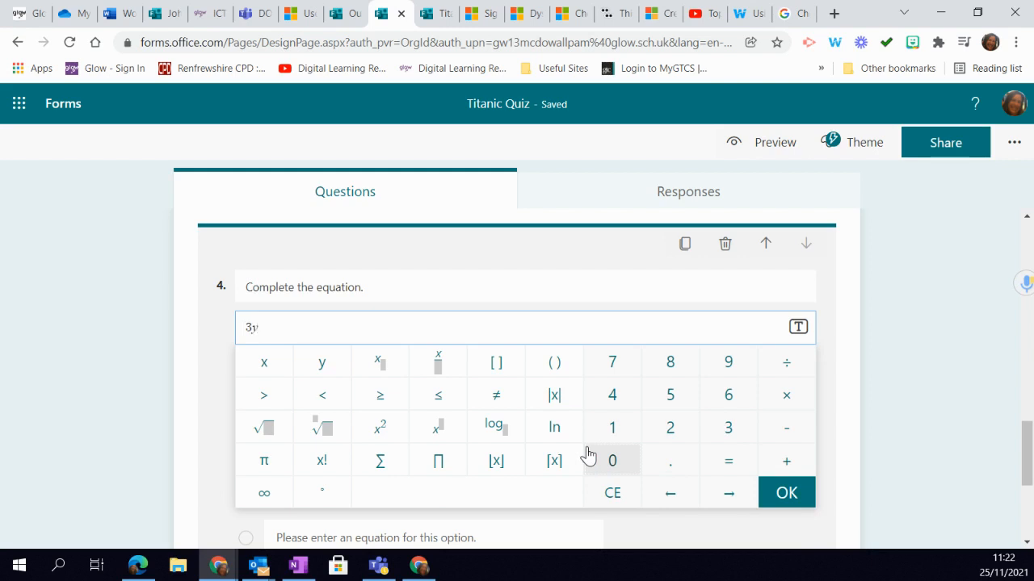
type("+ 5 = 14")
left_click(787, 491)
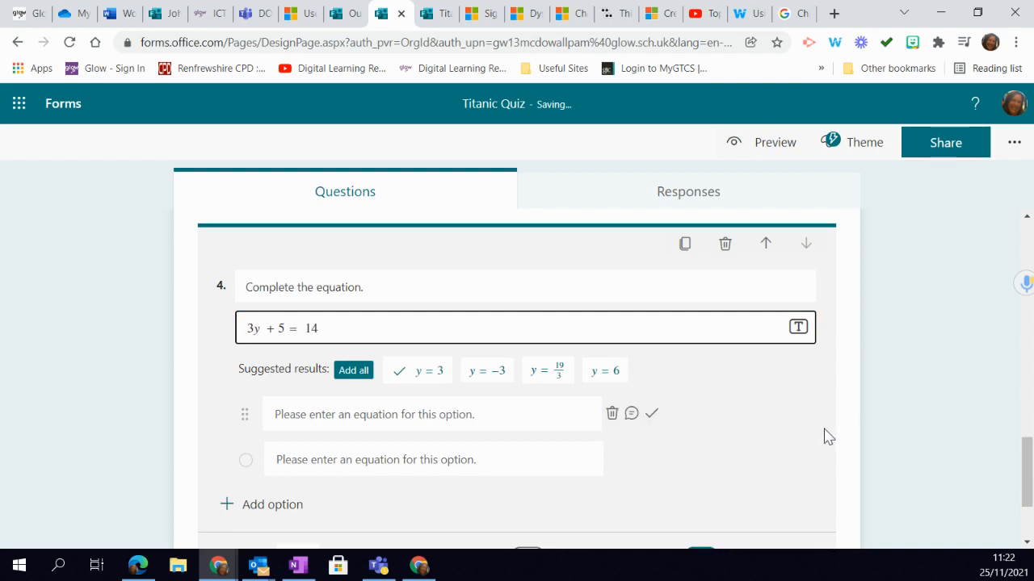
- Add all suggested results as answer options for question 4, and delete the y = 19/3 option
scroll(814, 425, "down", 1)
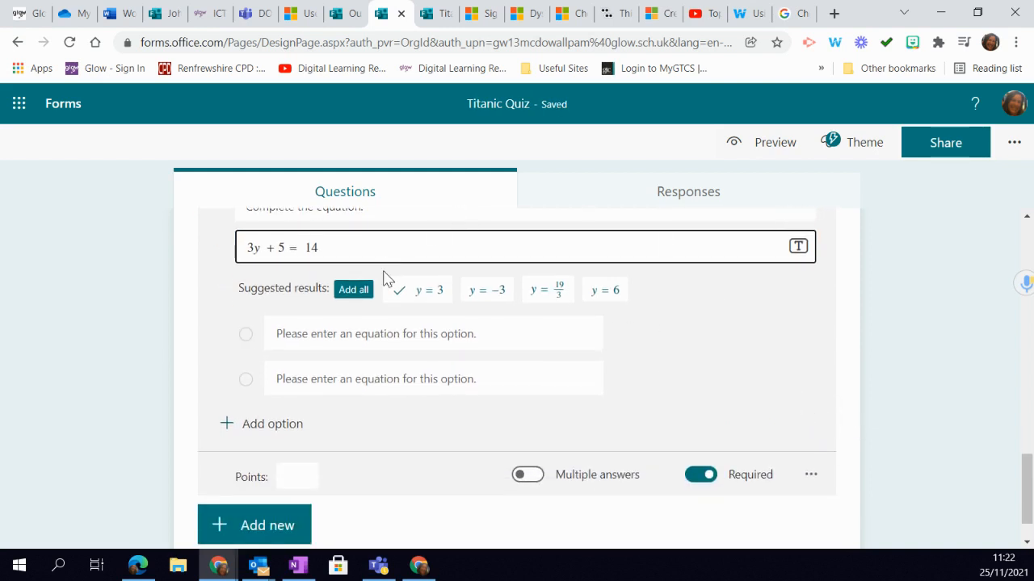
left_click(356, 292)
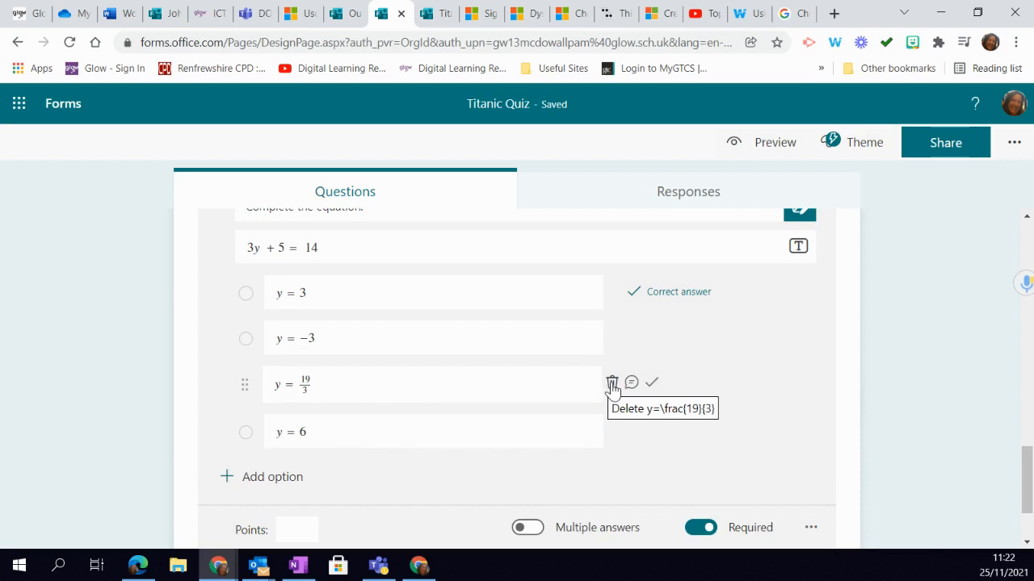
left_click(611, 383)
- Move the correct answer y = 3 to the end of the options, below y = 6
scroll(738, 324, "down", 1)
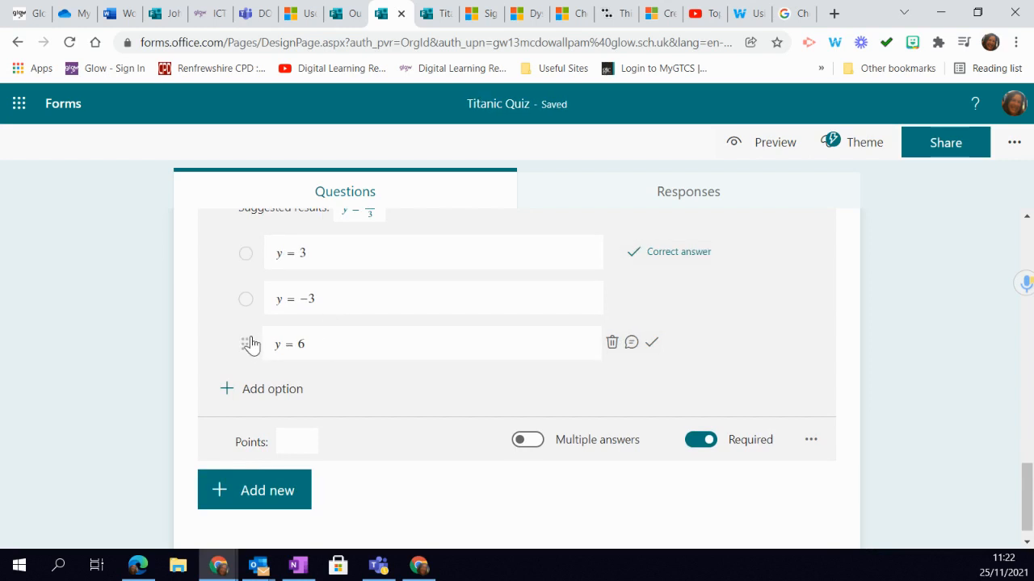
left_click_drag(245, 254, 247, 347)
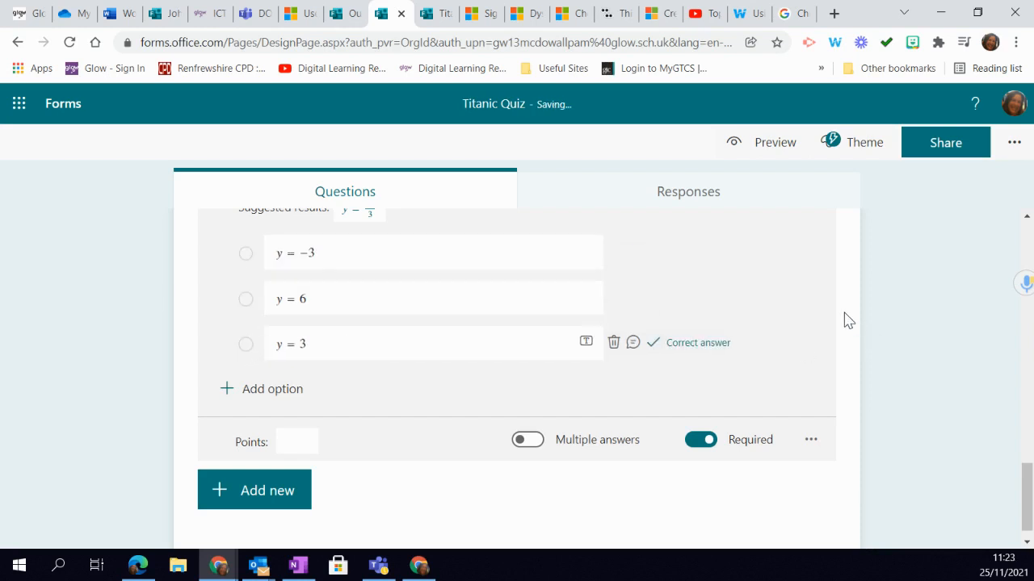
- Add a fifth question of type Choice and turn off its Subtitle option
left_click(258, 498)
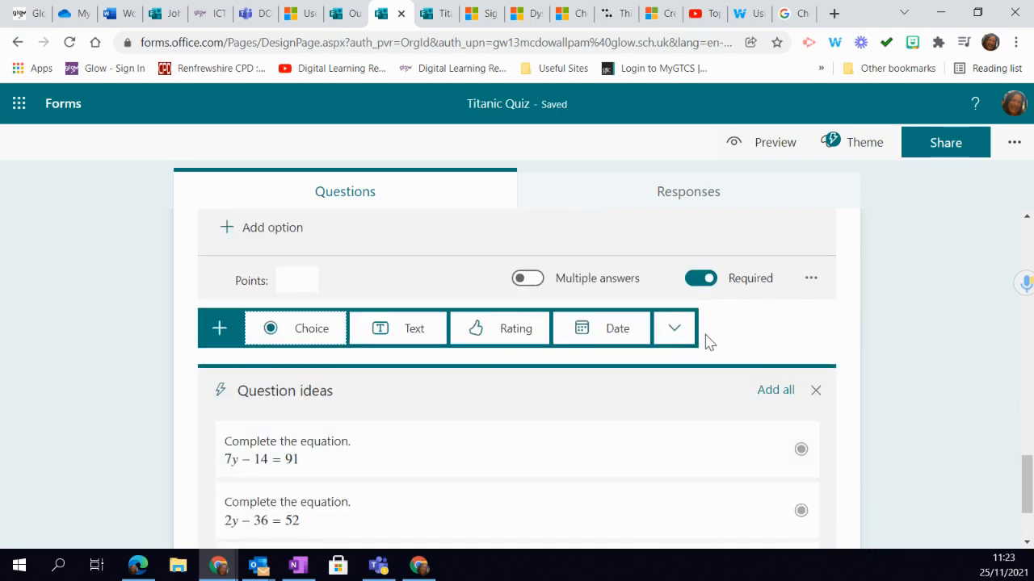
scroll(628, 490, "down", 1)
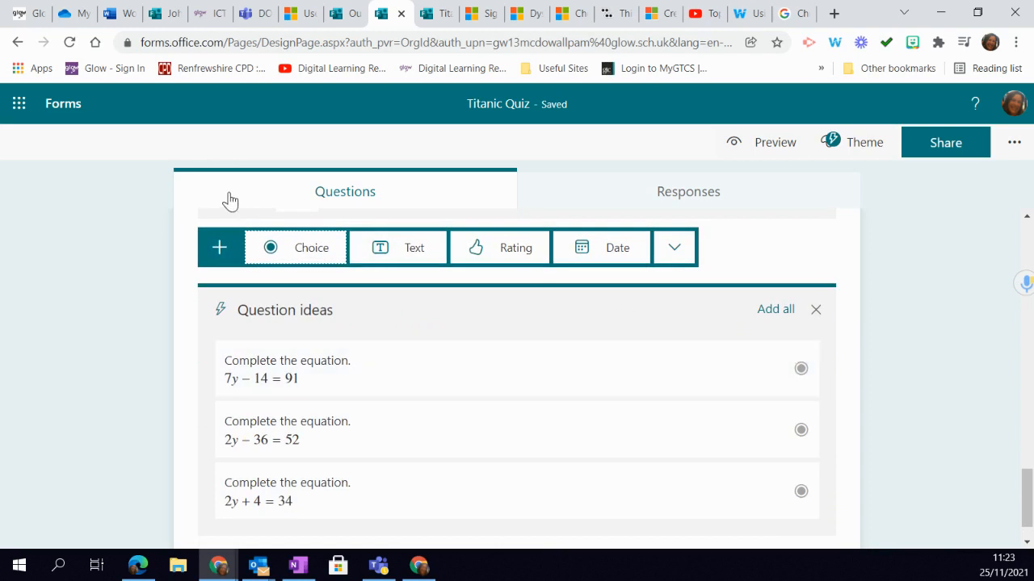
left_click(269, 248)
scroll(823, 499, "down", 3)
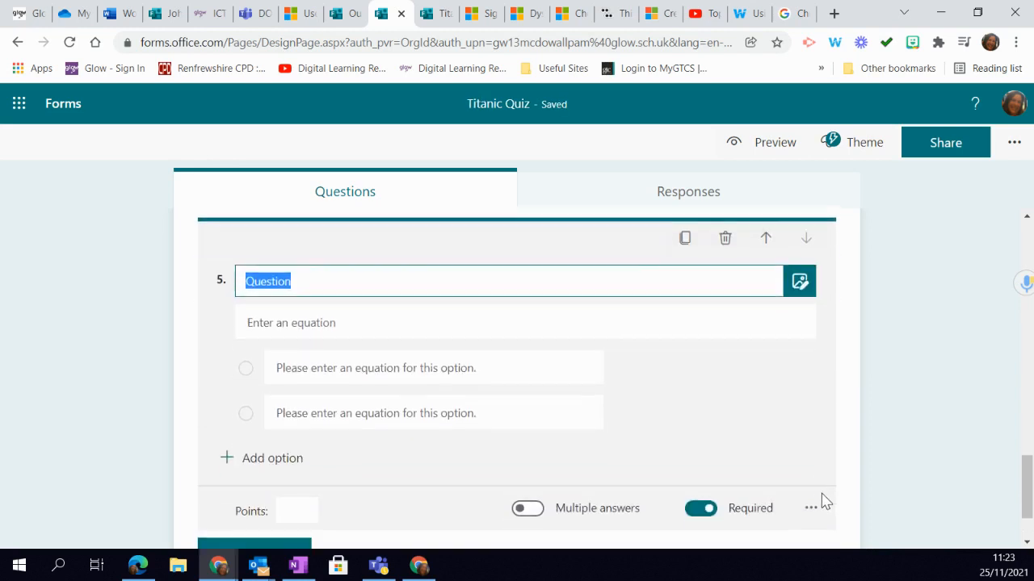
left_click(811, 426)
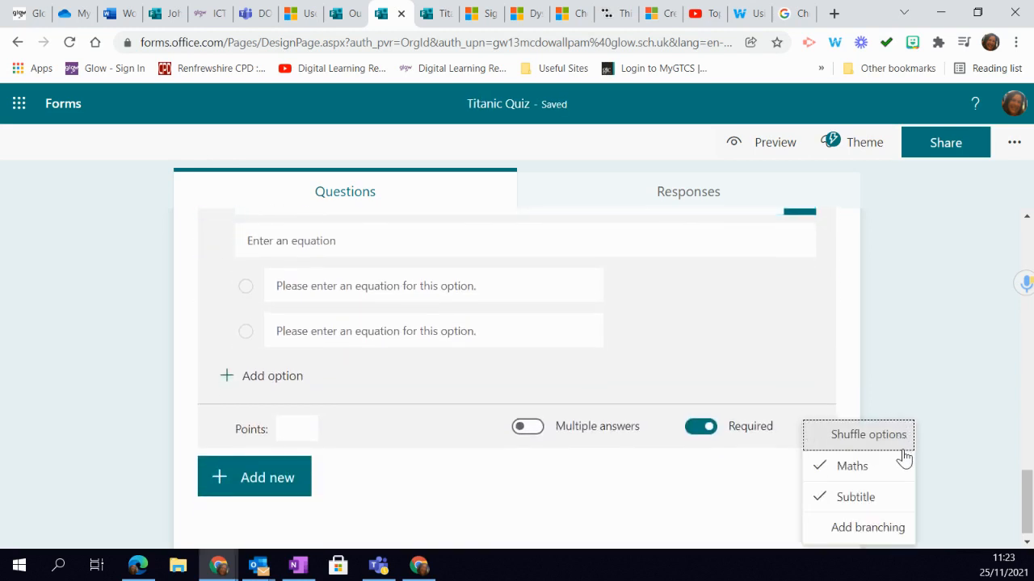
left_click(867, 491)
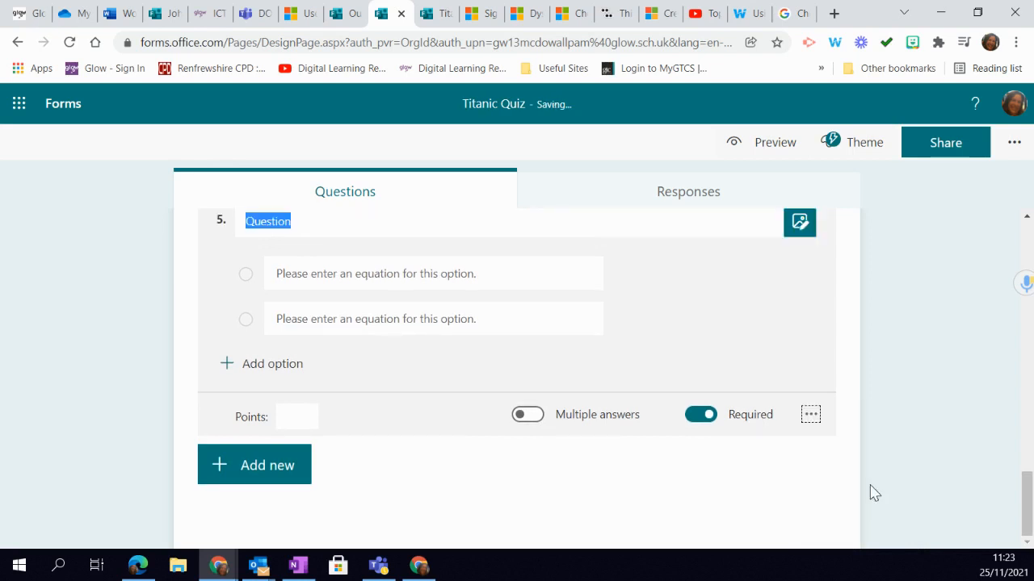